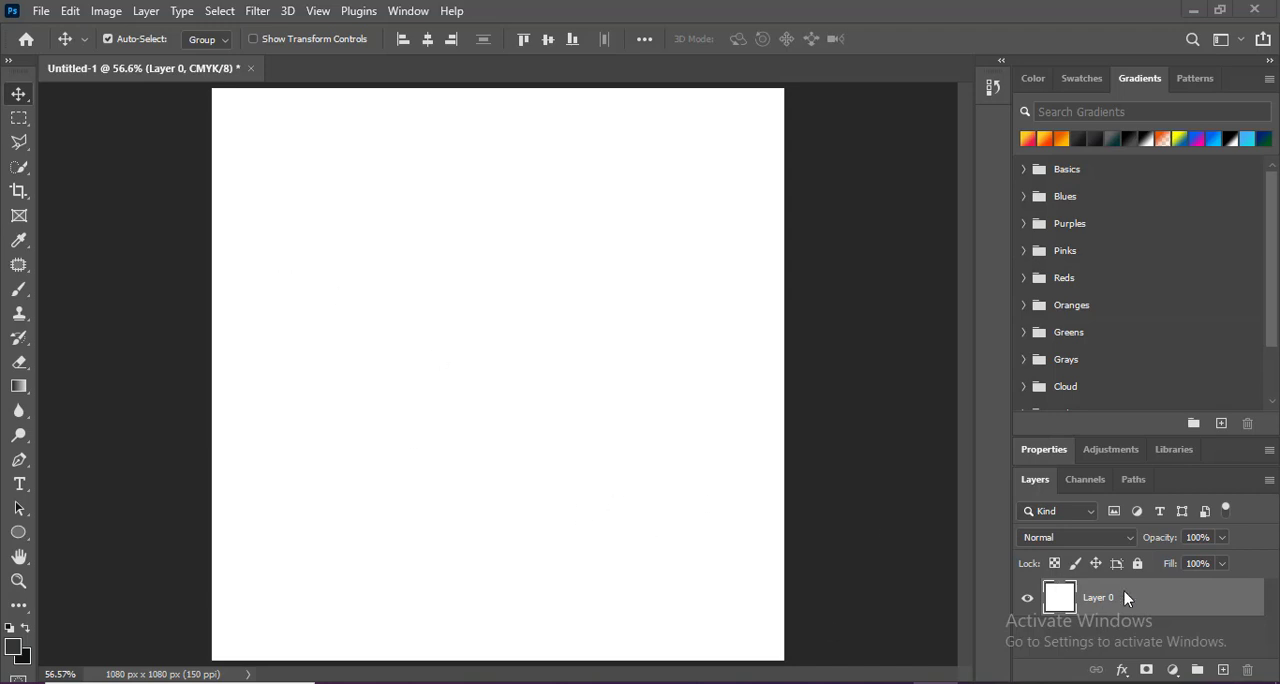
On a new layer, draw a rectangle covering the whole canvas and fill it with a dark teal-to-gray gradient.
{"action": "left_click", "coordinate": [1223, 670]}
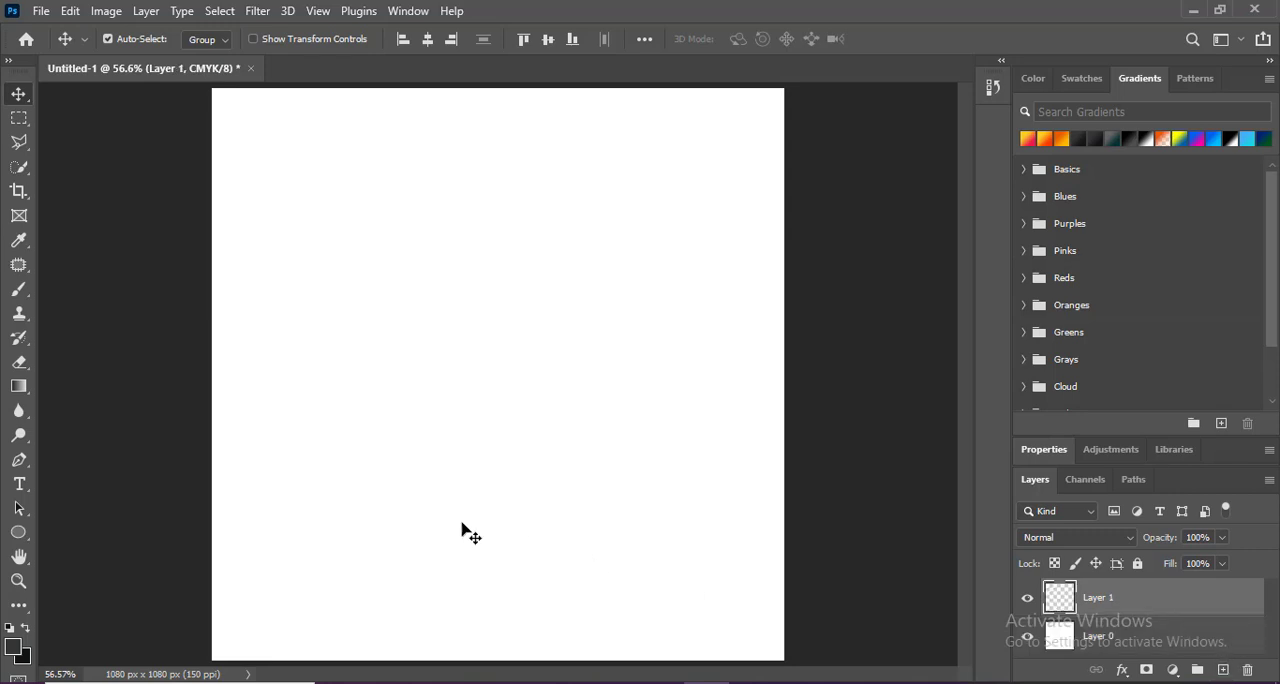
{"action": "left_click", "coordinate": [18, 532]}
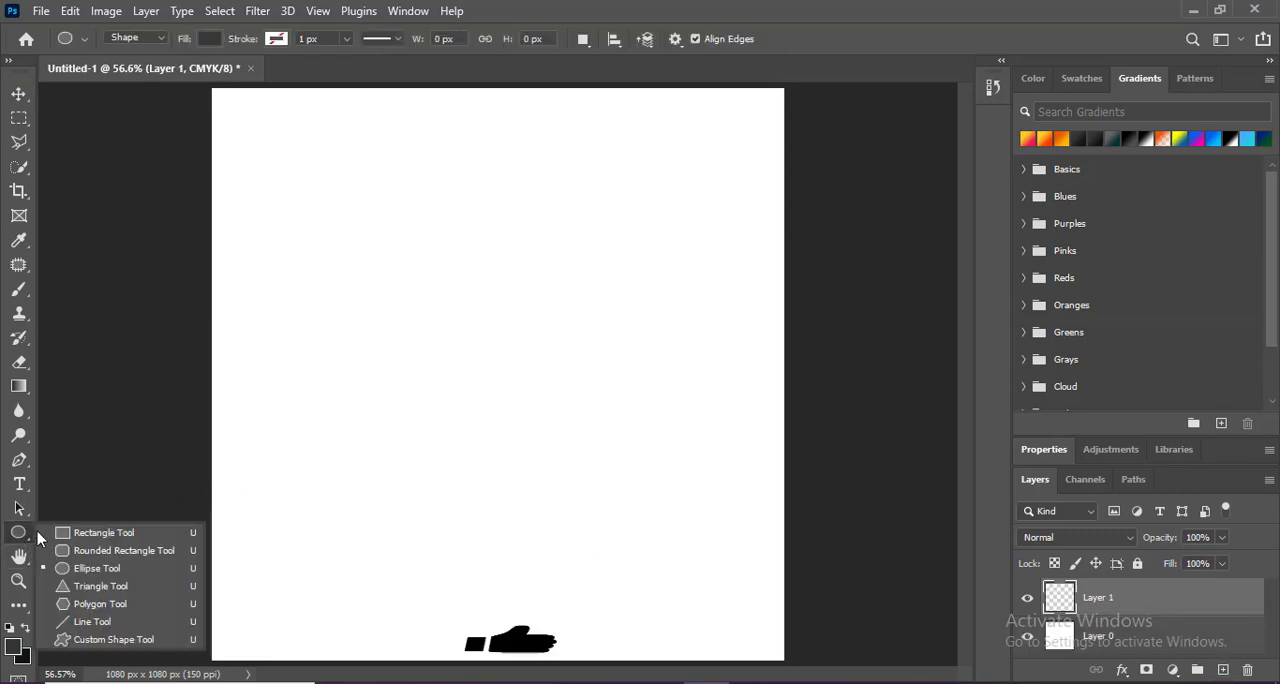
{"action": "left_click", "coordinate": [100, 531]}
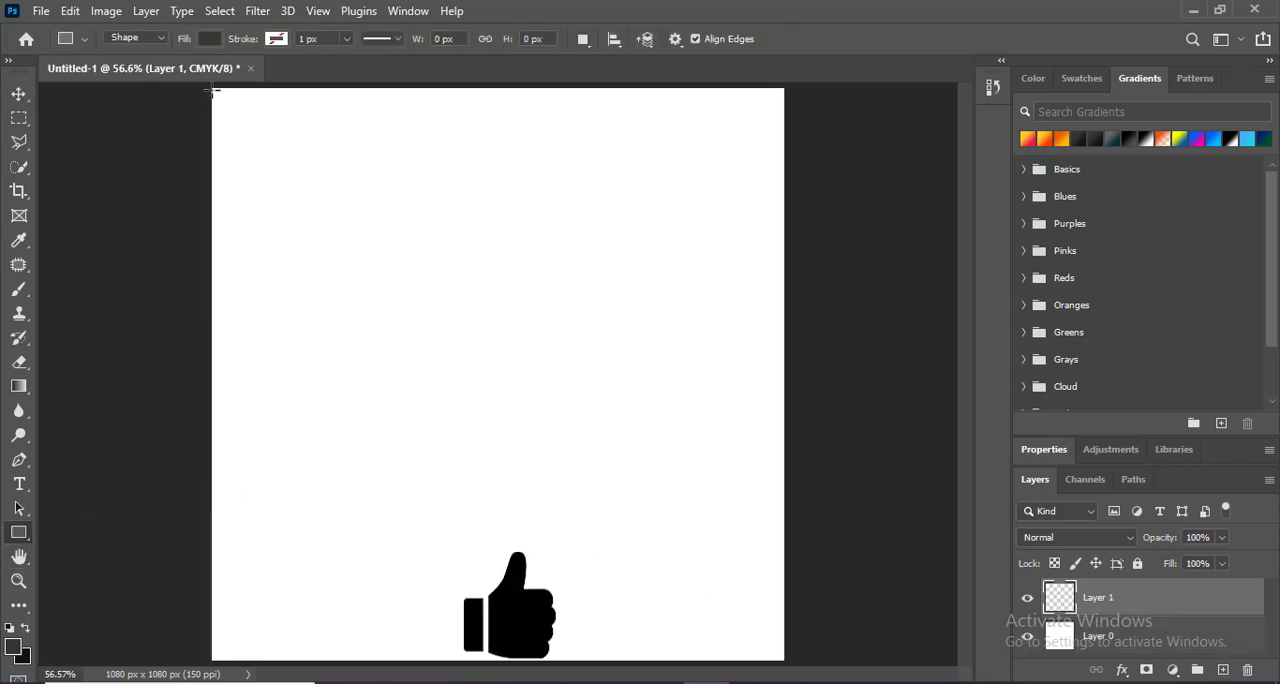
{"action": "left_click_drag", "start_coordinate": [210, 88], "coordinate": [785, 660]}
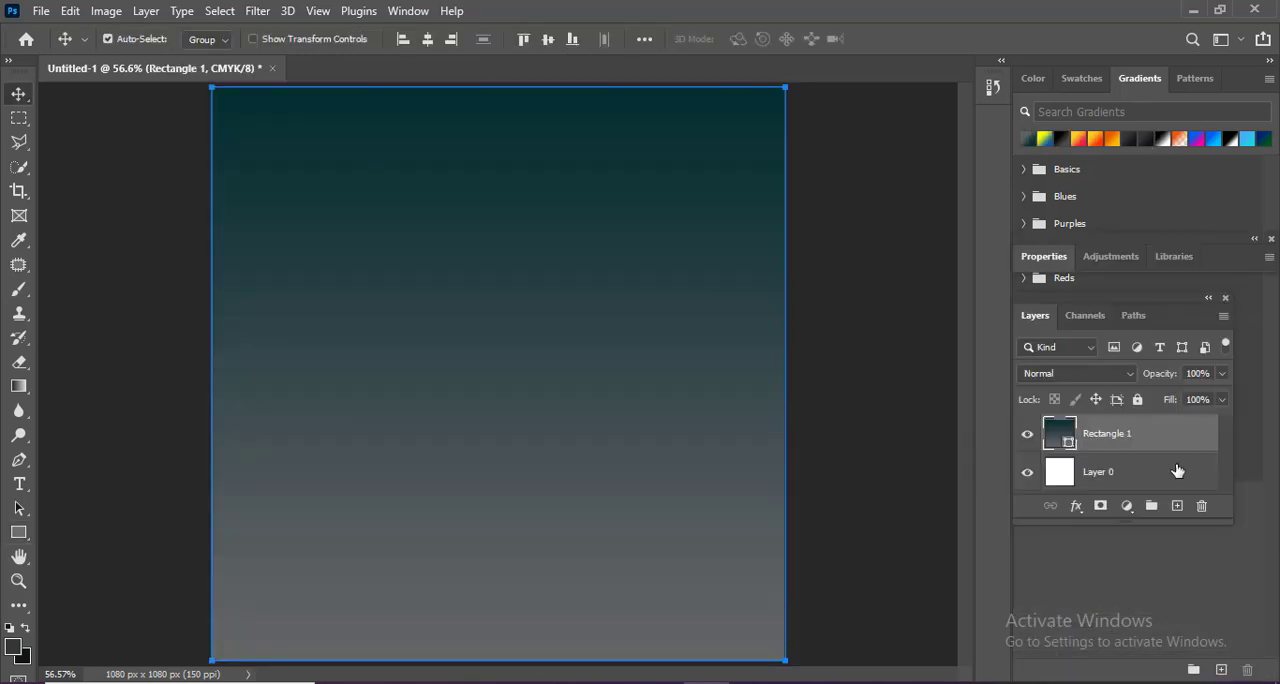
Draw a rectangle about 1116 × 434 px with a gray-to-black gradient across the canvas bottom, and lower its upper edge slightly.
{"action": "left_click", "coordinate": [1177, 508]}
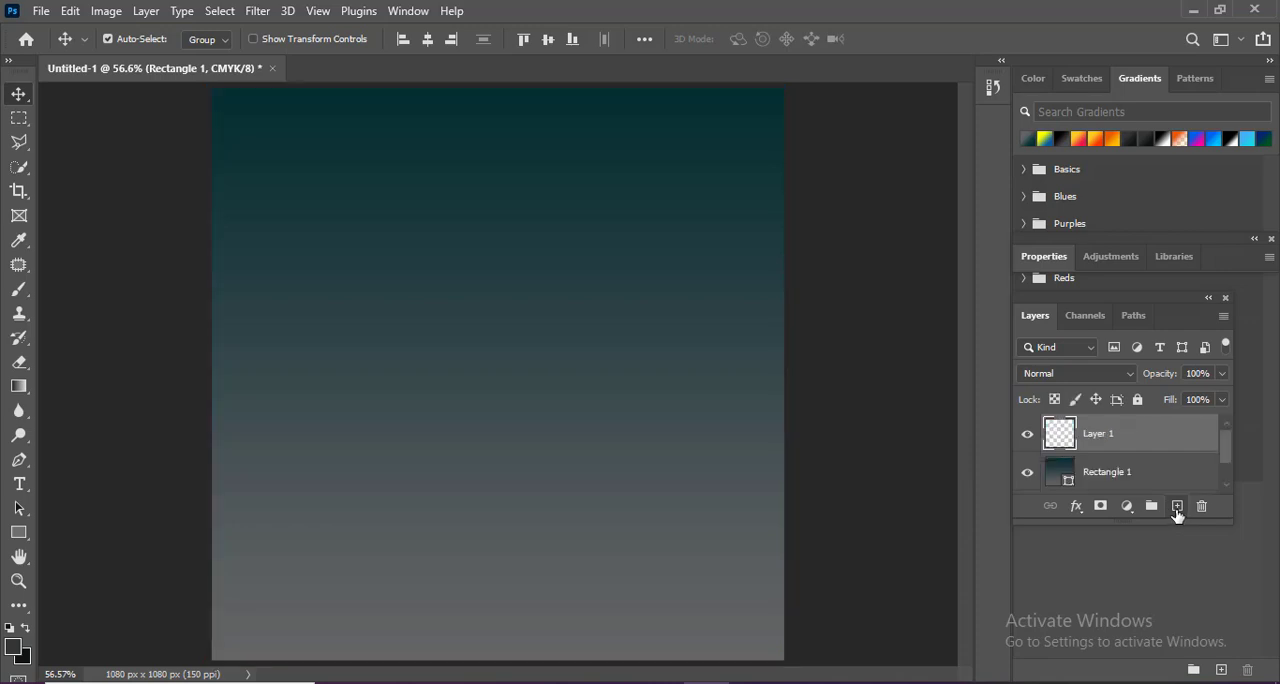
{"action": "left_click", "coordinate": [27, 538]}
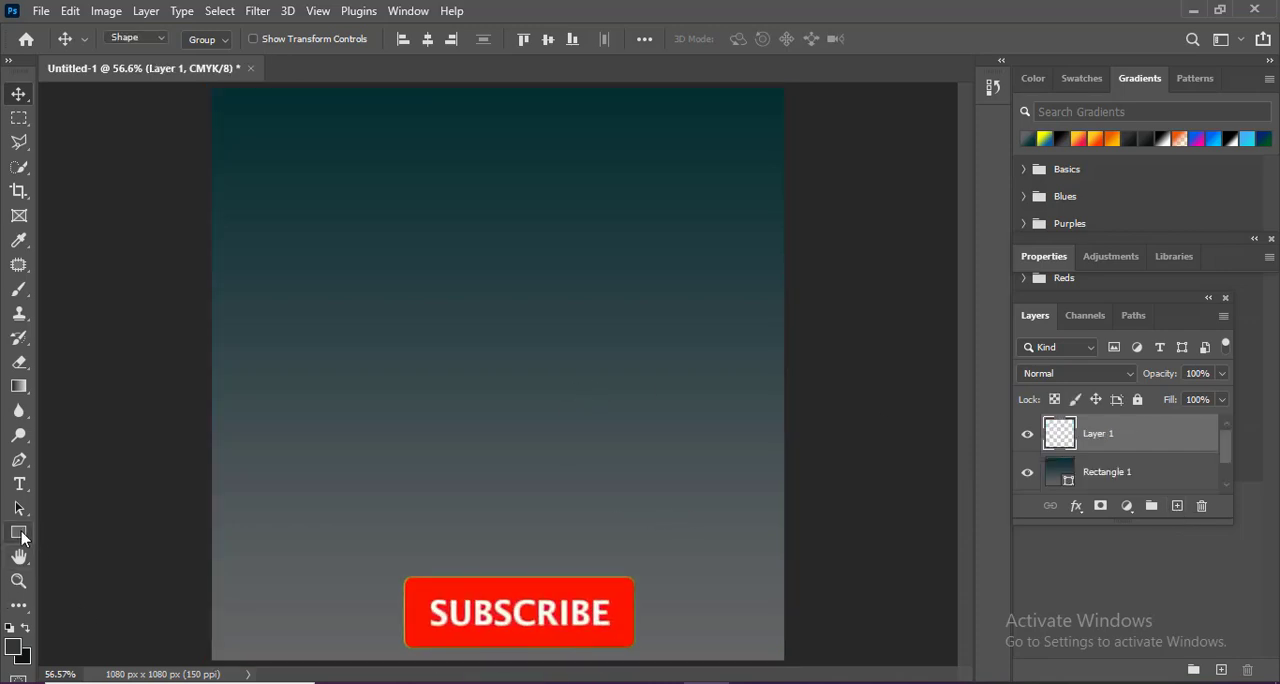
{"action": "left_click", "coordinate": [61, 534]}
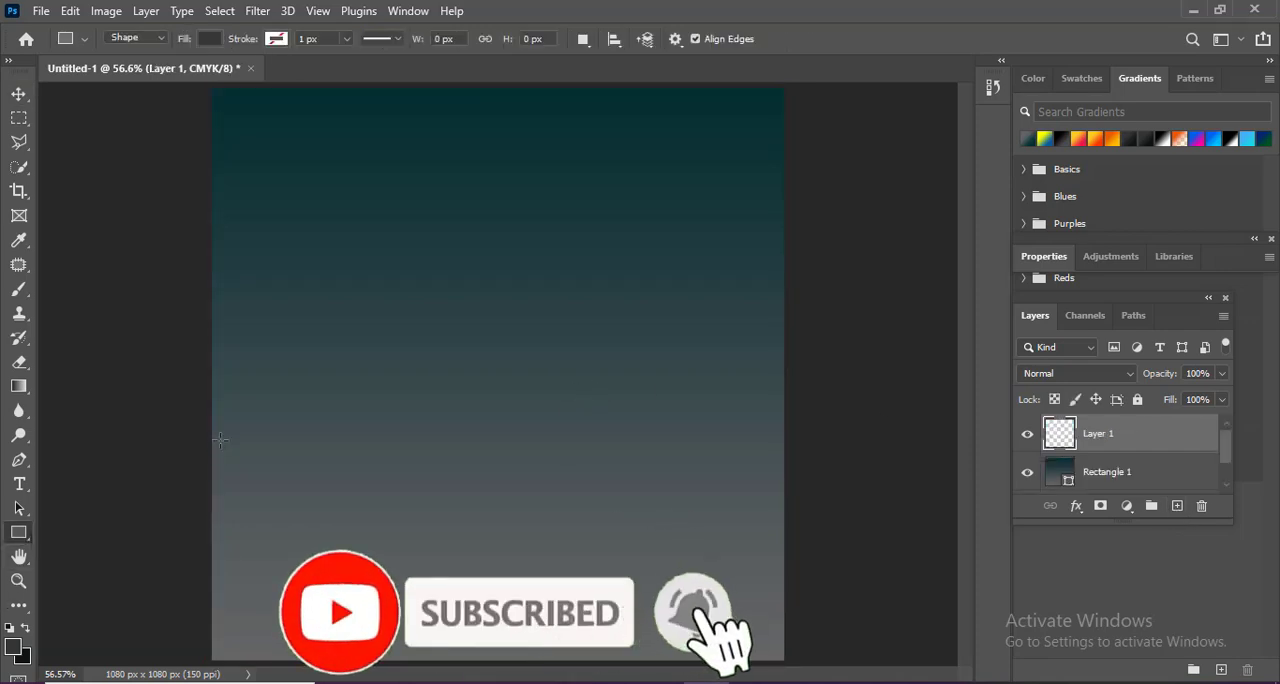
{"action": "left_click_drag", "start_coordinate": [201, 441], "coordinate": [792, 678]}
{"action": "key", "text": "v"}
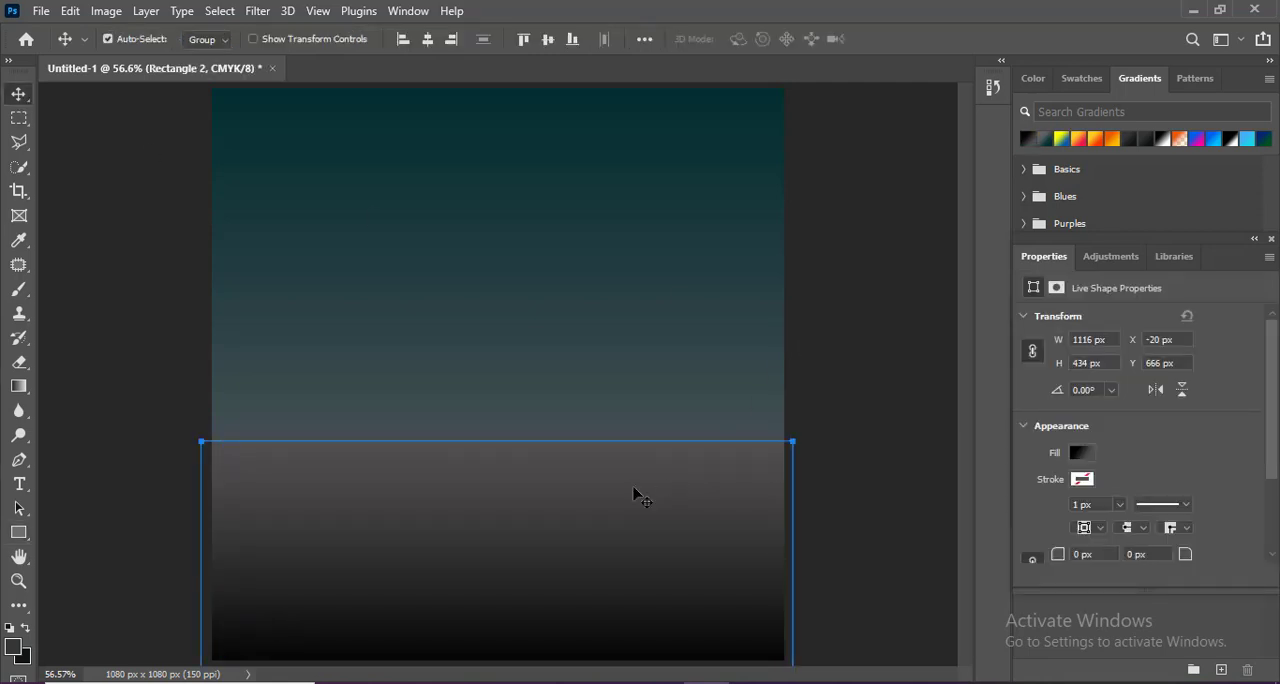
{"action": "key", "text": "ctrl+t"}
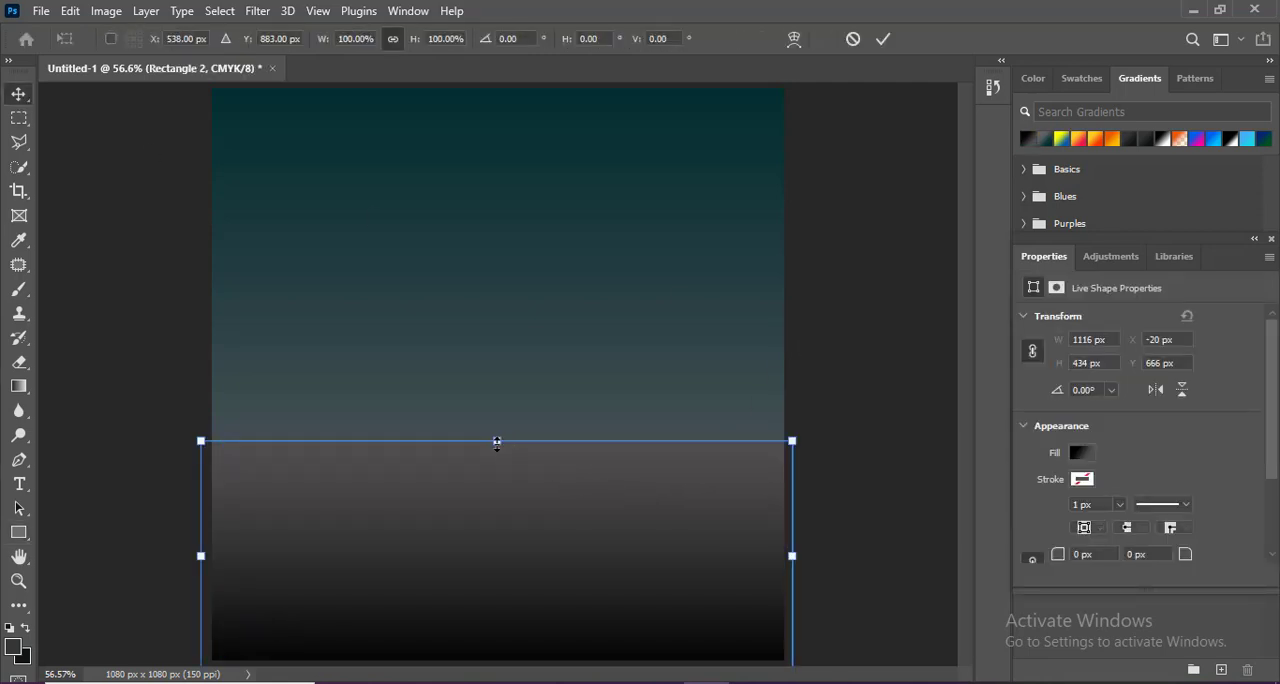
{"action": "left_click_drag", "start_coordinate": [497, 443], "coordinate": [497, 459]}
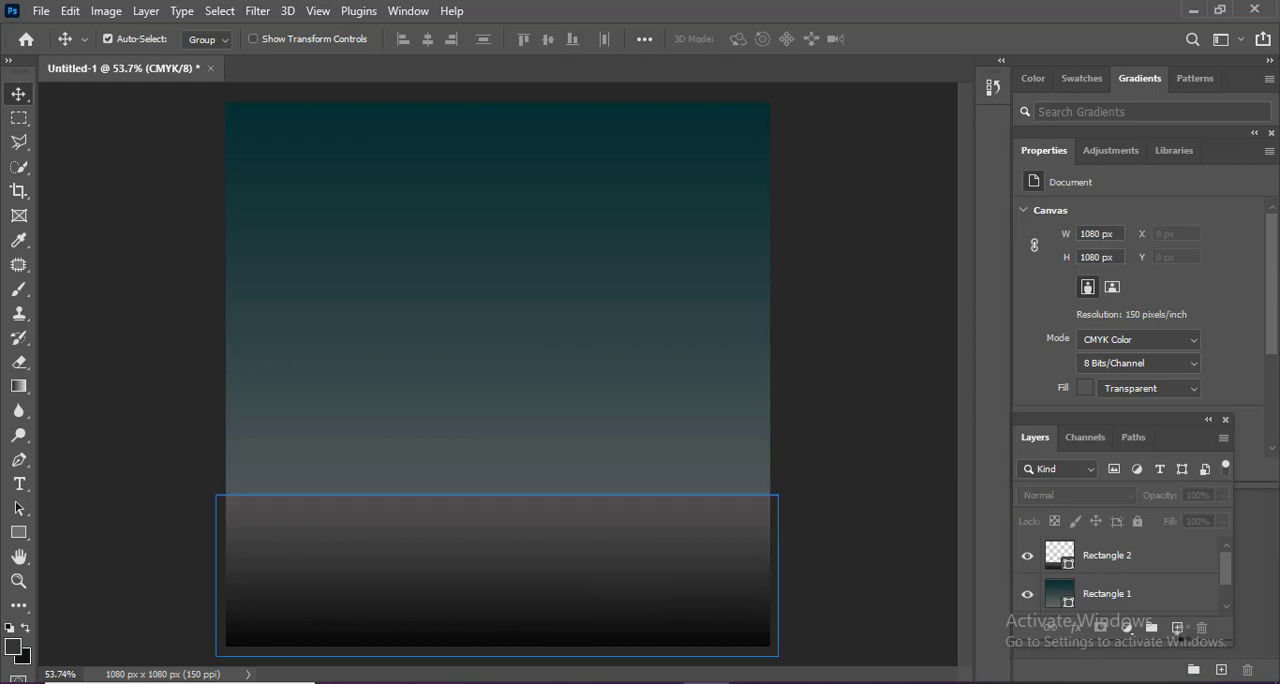
On a new layer, draw a triangle about 327 × 283 px in the right half of the canvas above the dark strip.
{"action": "left_click", "coordinate": [1177, 628]}
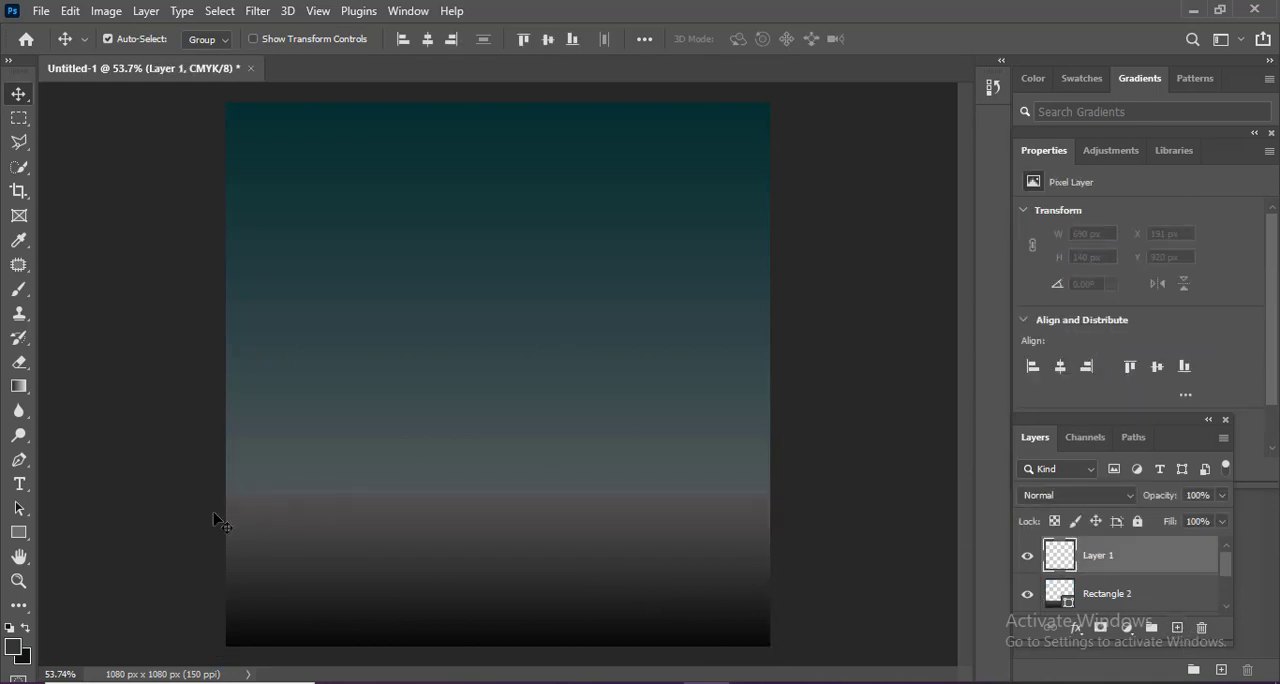
{"action": "left_click", "coordinate": [20, 532]}
{"action": "left_click", "coordinate": [63, 587]}
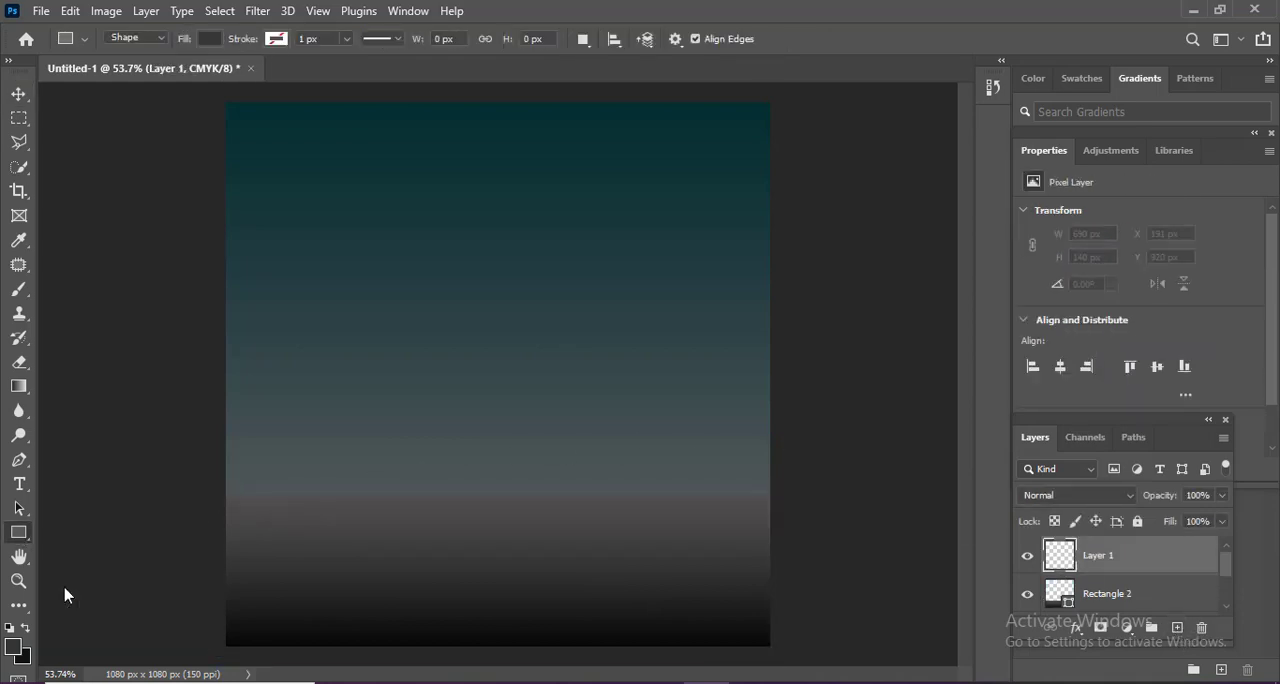
{"action": "left_click_drag", "start_coordinate": [566, 330], "coordinate": [737, 474]}
Rotate the triangle to -90° and enlarge it to about 906 × 519 px with its base along the canvas's right edge.
{"action": "key", "text": "ctrl+t"}
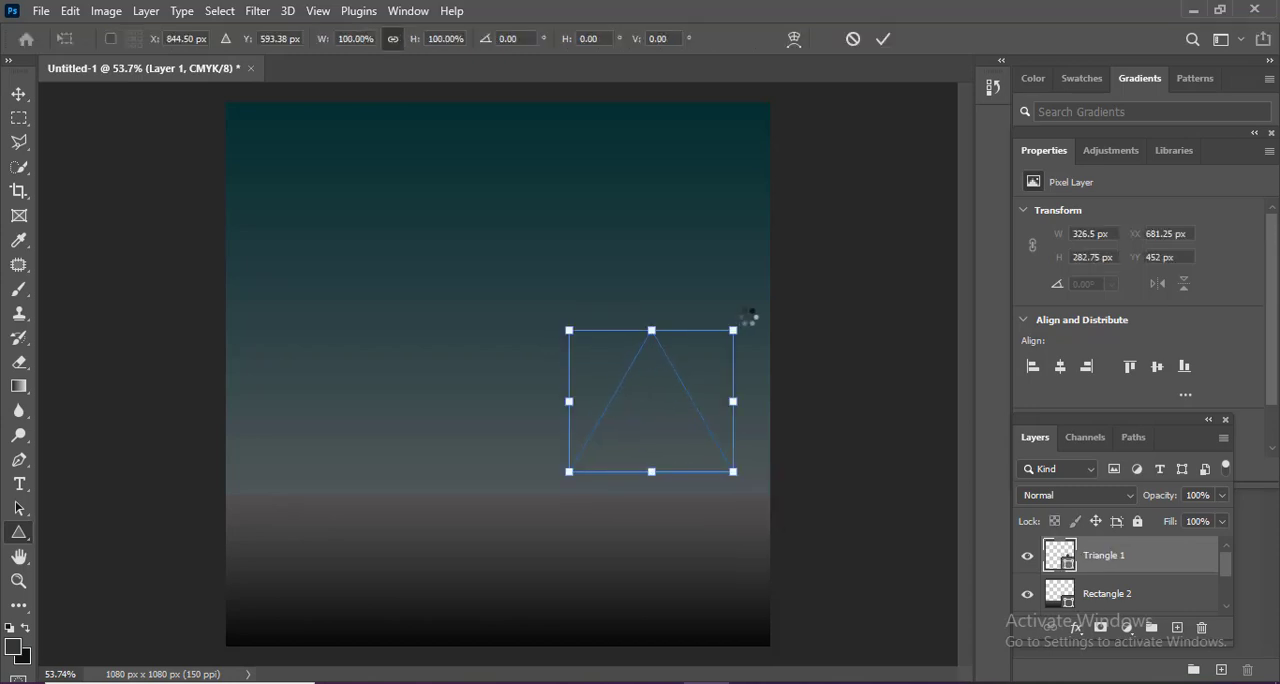
{"action": "mouse_move", "coordinate": [750, 318]}
{"action": "left_mouse_down"}
{"action": "mouse_move", "coordinate": [545, 300]}
{"action": "mouse_move", "coordinate": [535, 287]}
{"action": "mouse_move", "coordinate": [754, 288]}
{"action": "mouse_move", "coordinate": [794, 249]}
{"action": "mouse_move", "coordinate": [787, 207]}
{"action": "left_mouse_up"}
{"action": "key", "text": "Return"}
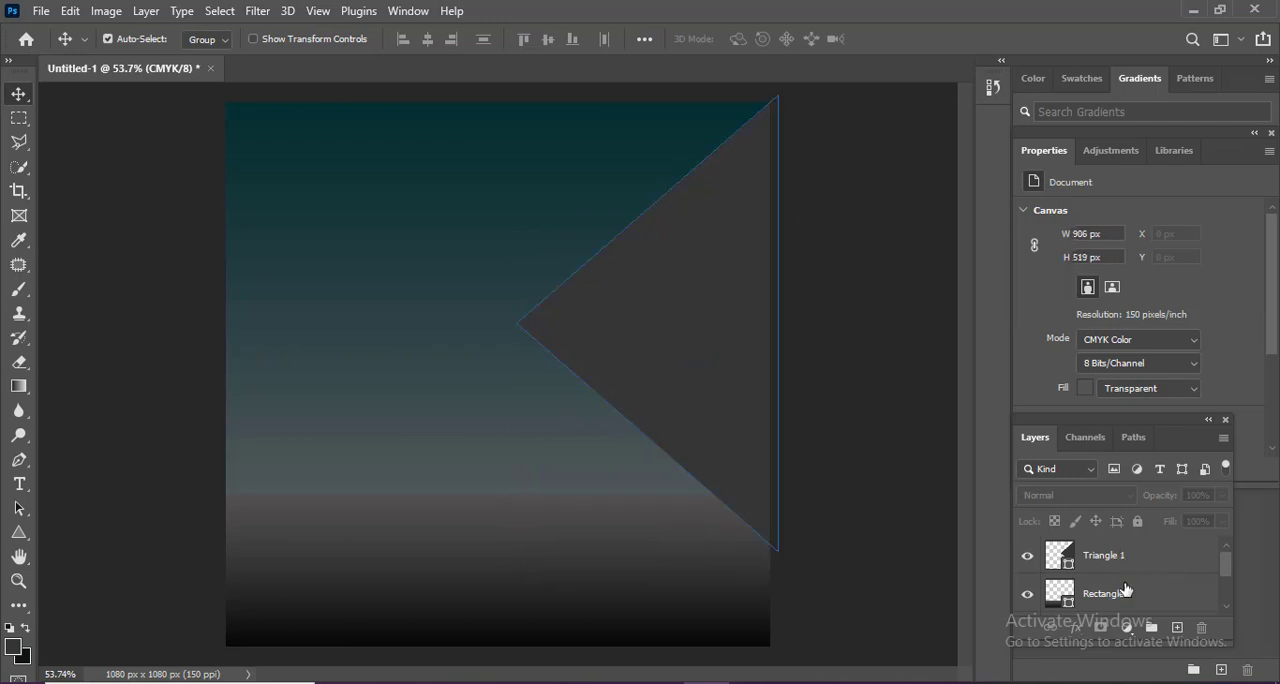
Duplicate the triangle beneath the original and nudge the copy down to Y -6 px.
{"action": "key", "text": "ctrl+j"}
{"action": "left_click_drag", "start_coordinate": [1113, 597], "coordinate": [1100, 542]}
{"action": "key", "text": "Down"}
{"action": "key", "text": "Down"}
{"action": "key", "text": "Down"}
{"action": "key", "text": "Down"}
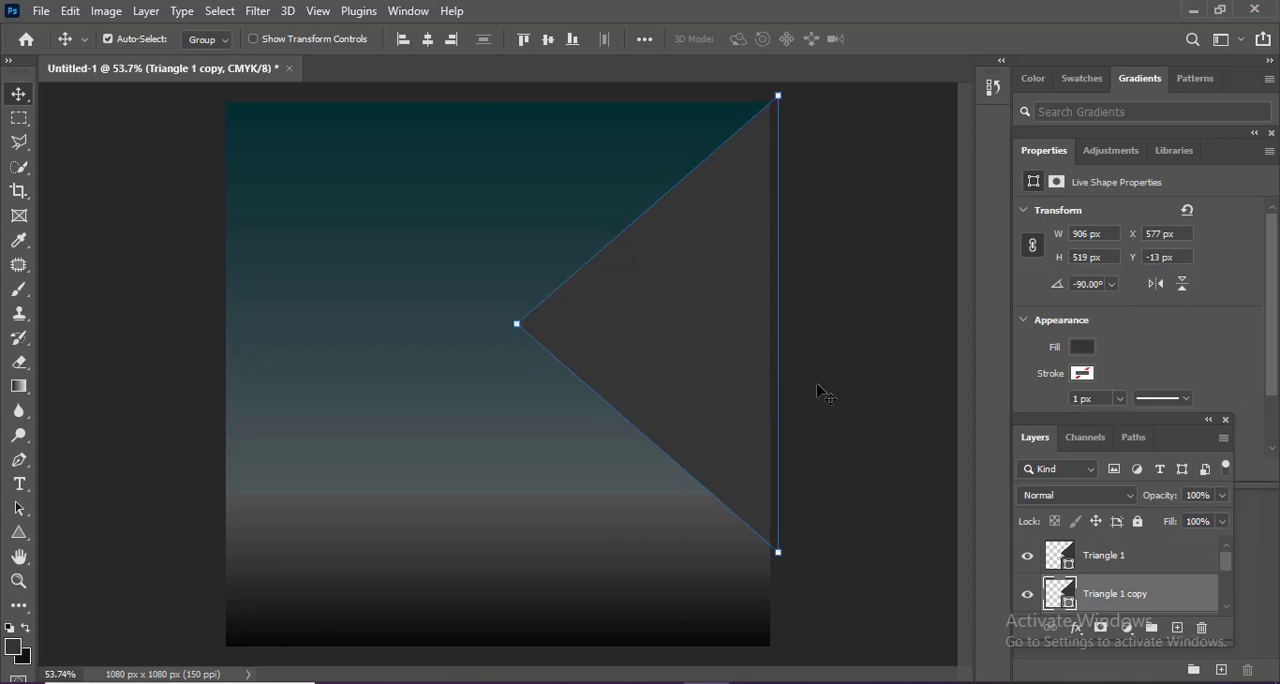
{"action": "key", "text": "Down"}
{"action": "key", "text": "Down"}
{"action": "key", "text": "Down"}
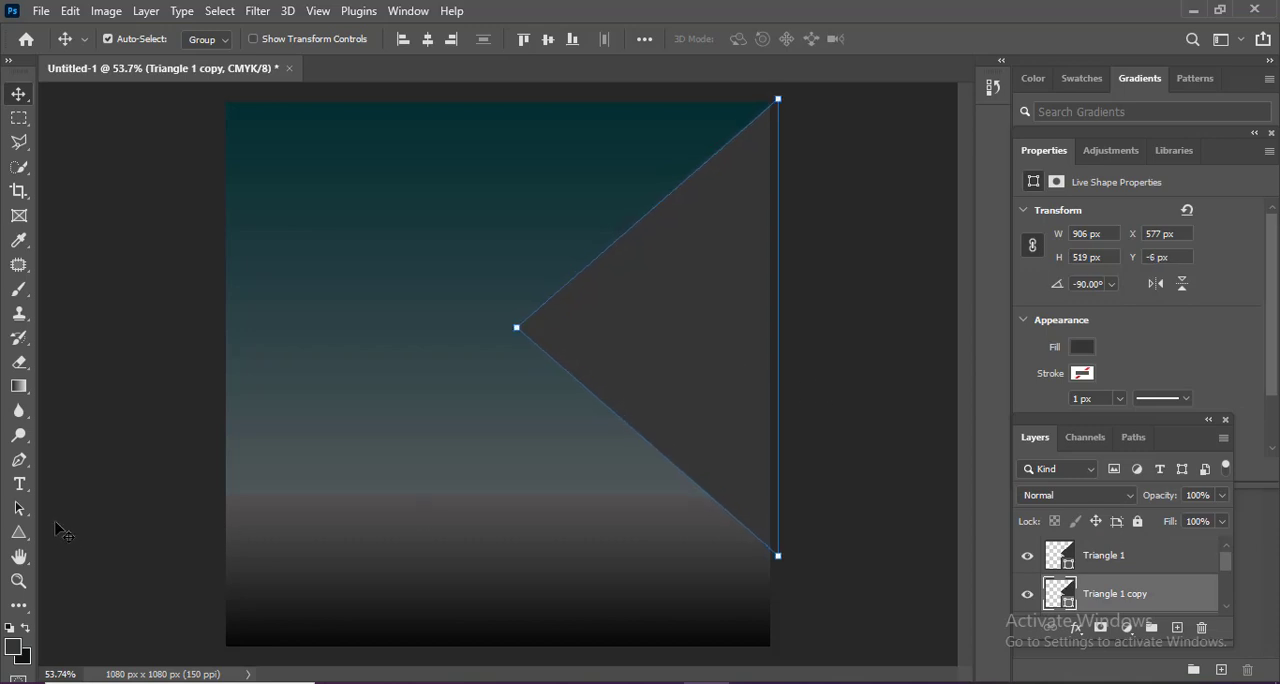
Fill the lower triangle copy with yellow.
{"action": "left_click", "coordinate": [19, 532]}
{"action": "left_click", "coordinate": [206, 41]}
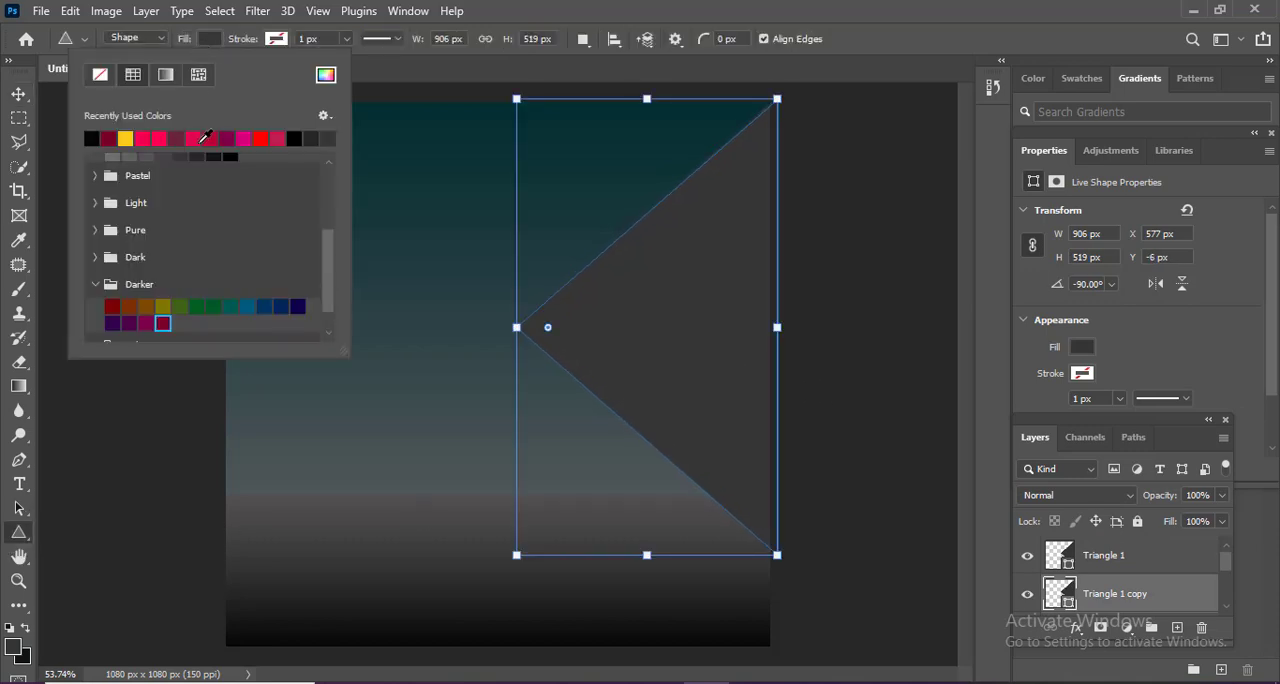
{"action": "left_click", "coordinate": [19, 96]}
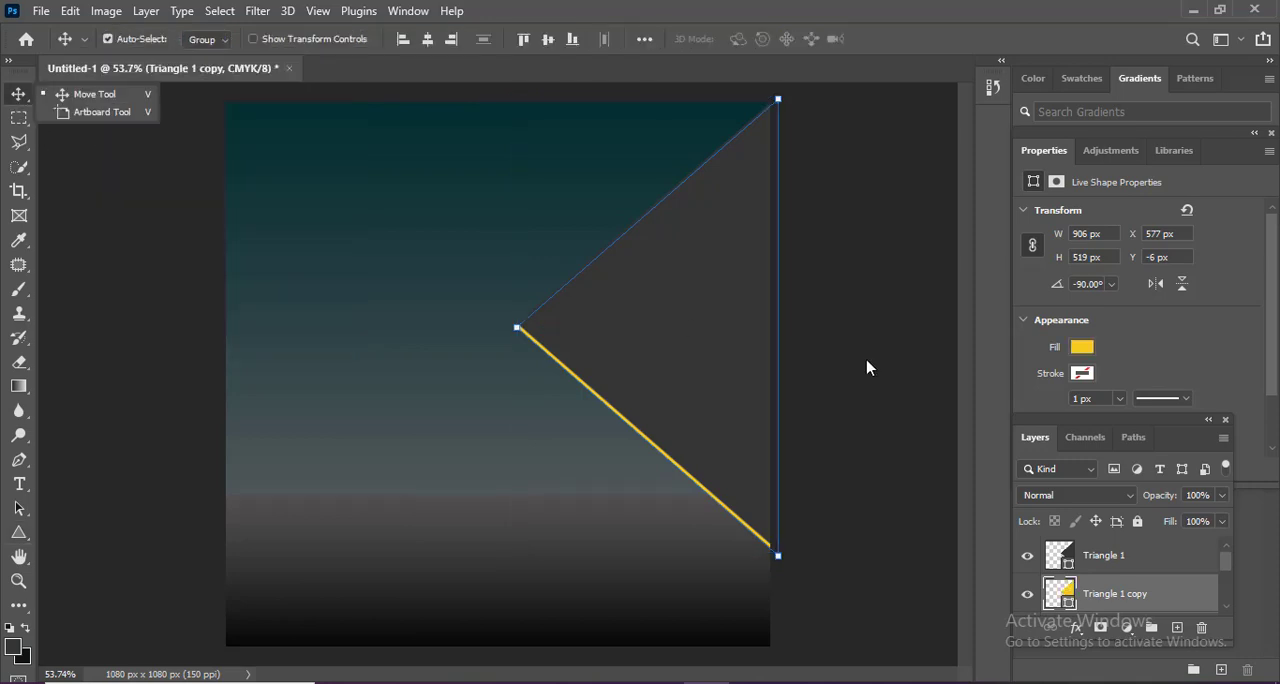
{"action": "left_click", "coordinate": [837, 412]}
Duplicate Triangle 1, scale the copy to about 780 × 456 px against the canvas's right edge, and give it a lighter gray fill.
{"action": "left_click", "coordinate": [1128, 561]}
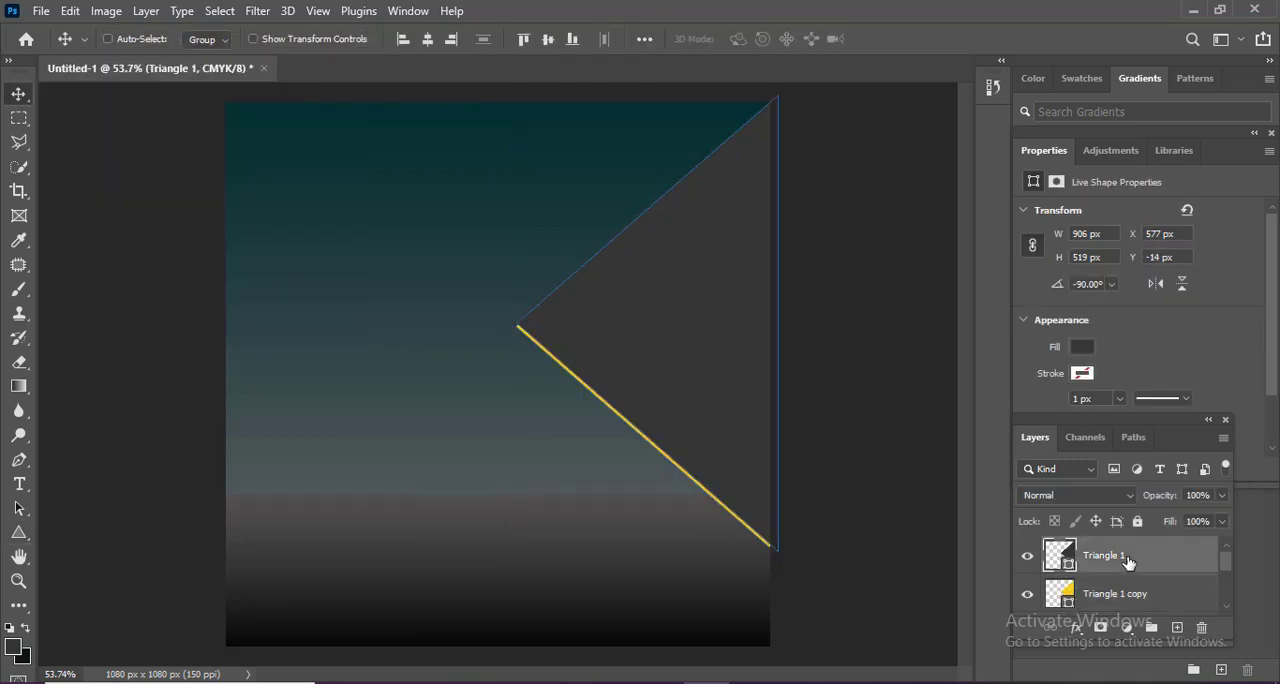
{"action": "key", "text": "ctrl+j"}
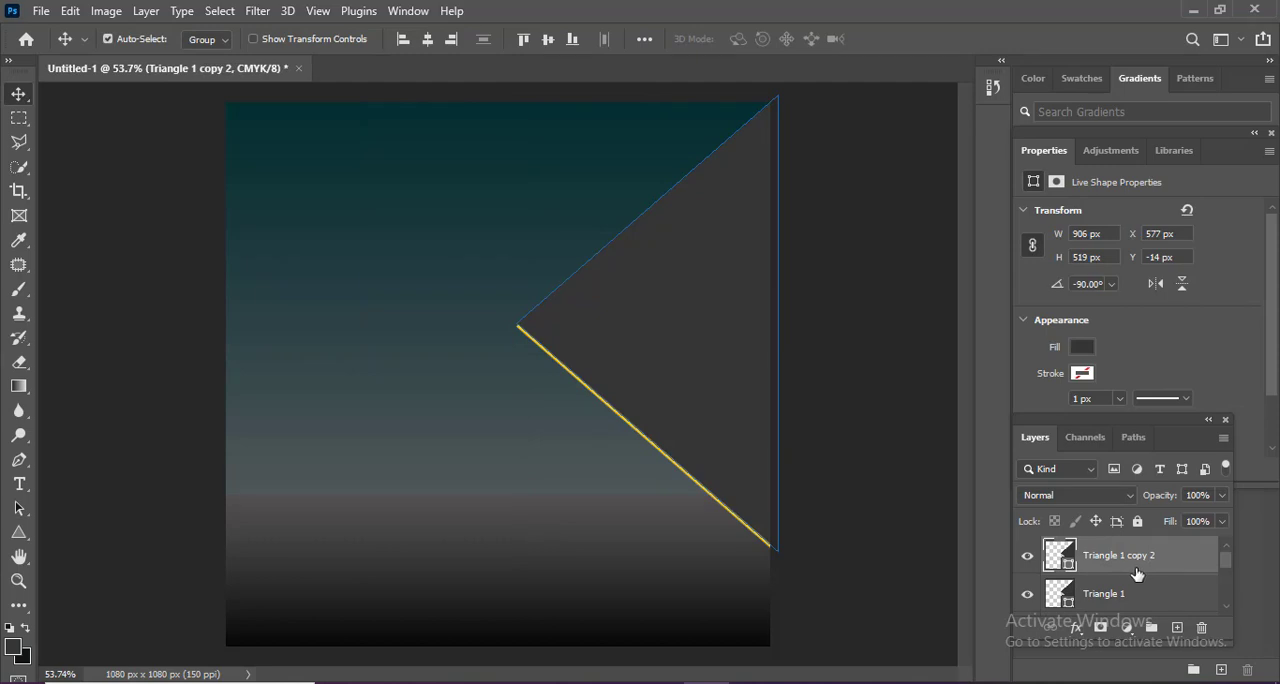
{"action": "key", "text": "ctrl+t"}
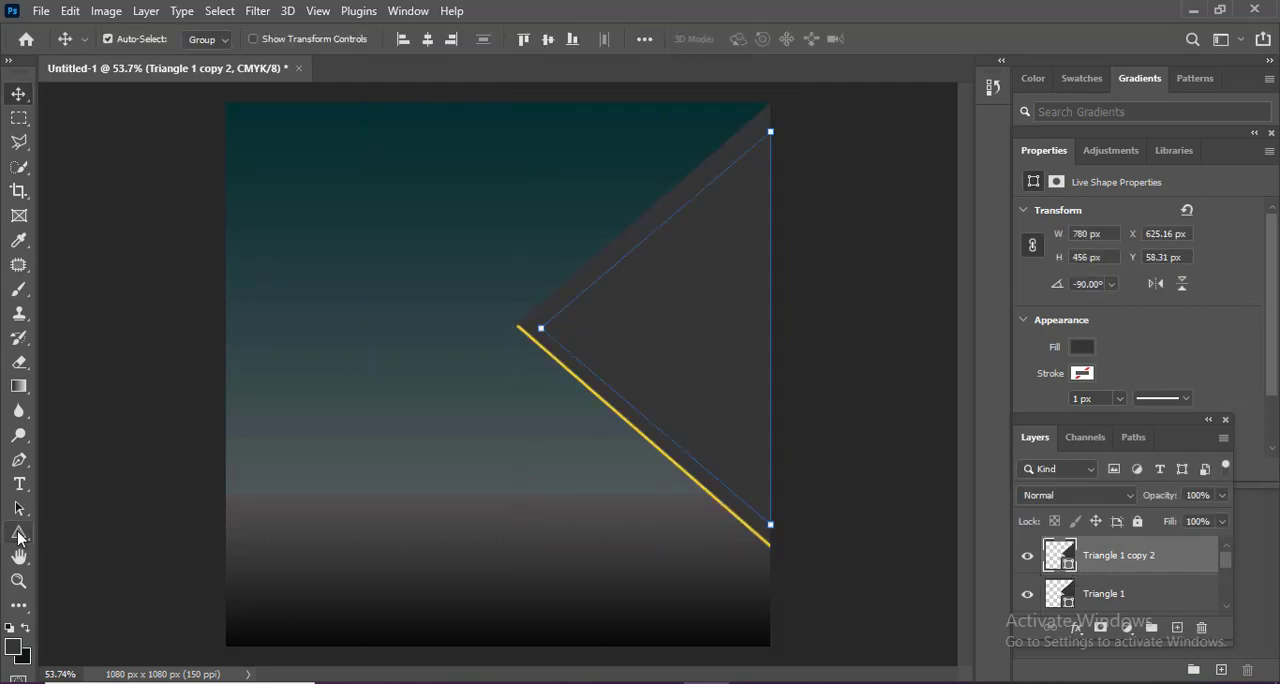
{"action": "left_click", "coordinate": [20, 535]}
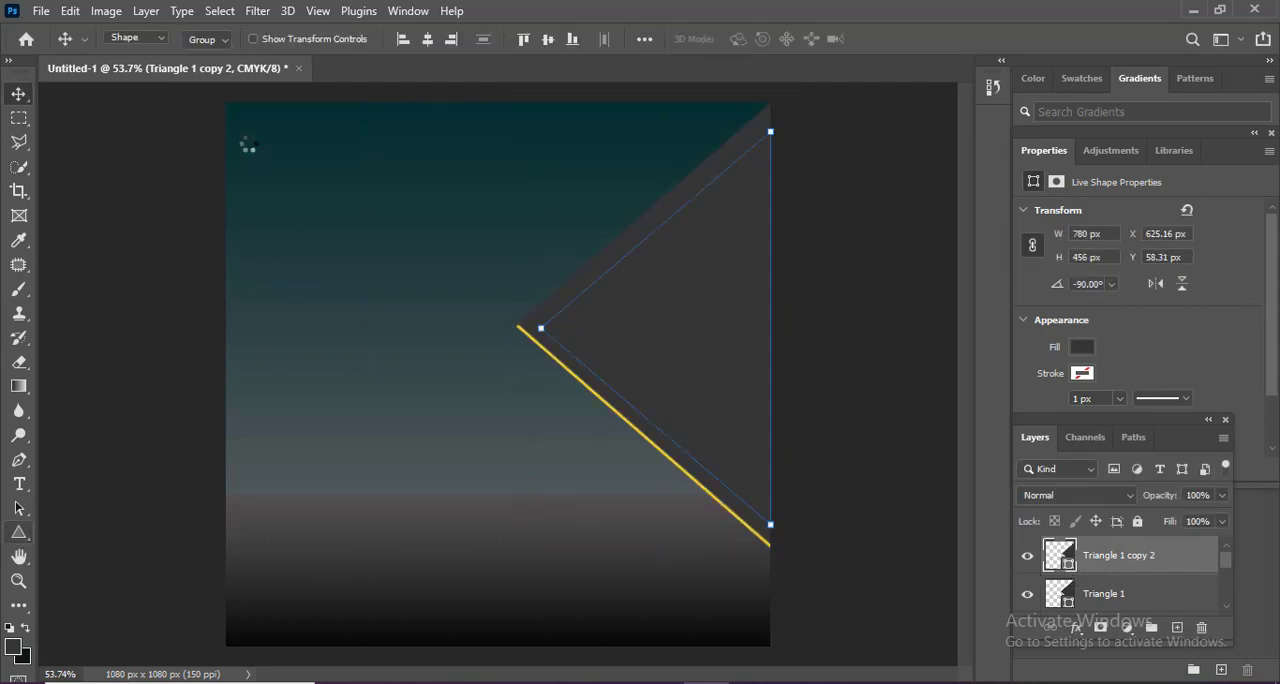
{"action": "left_click", "coordinate": [209, 38]}
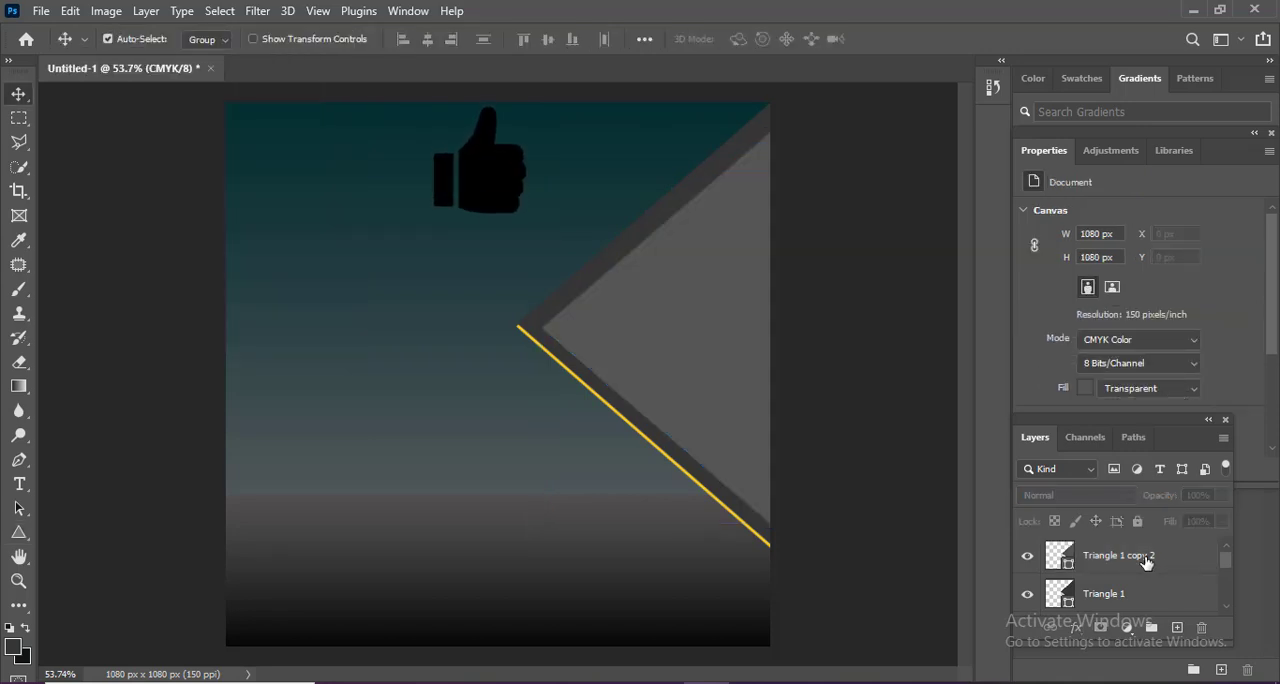
Duplicate the lighter gray triangle, place the copy just beneath it shifted slightly down, and fill the copy with yellow.
{"action": "left_click", "coordinate": [1163, 572]}
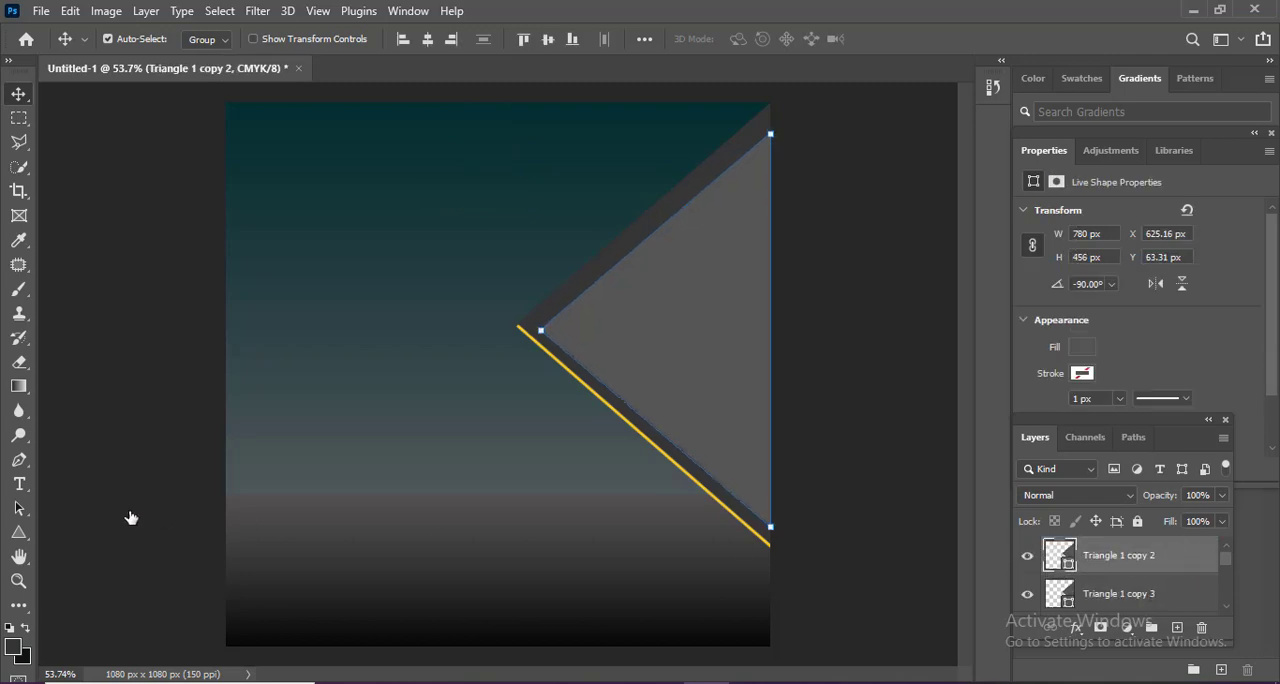
{"action": "key", "text": "alt+bracketleft"}
{"action": "key", "text": "u"}
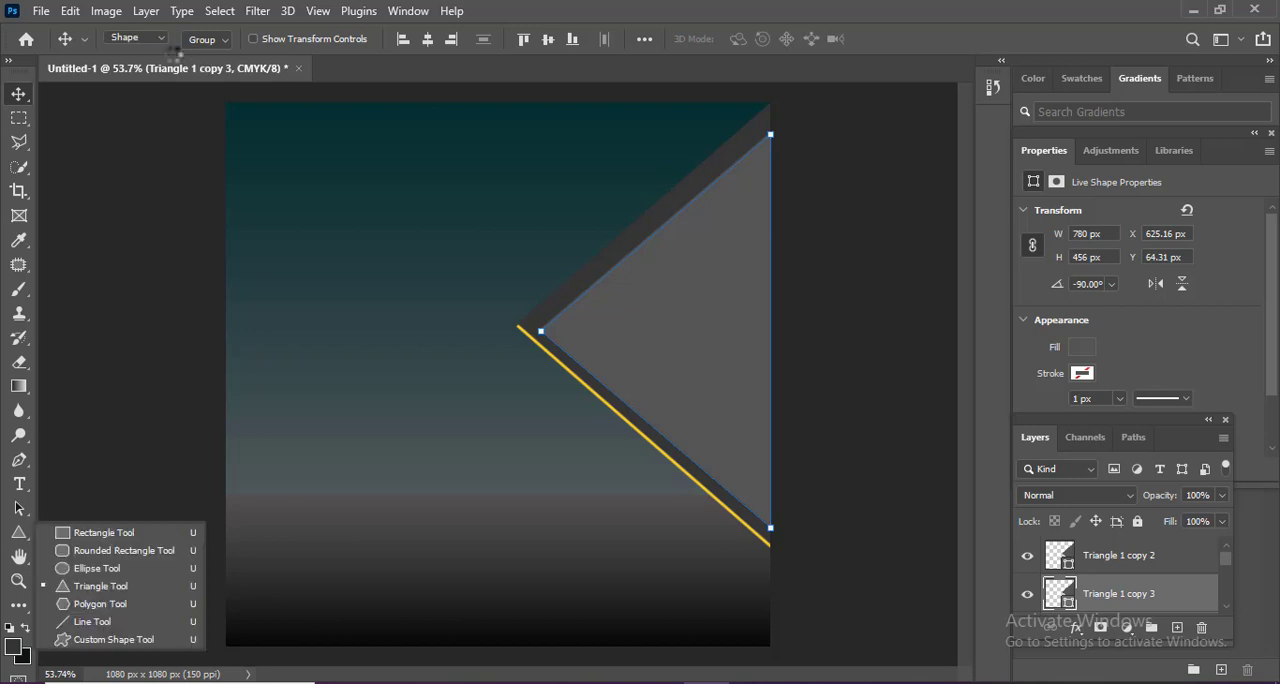
{"action": "left_click", "coordinate": [210, 38]}
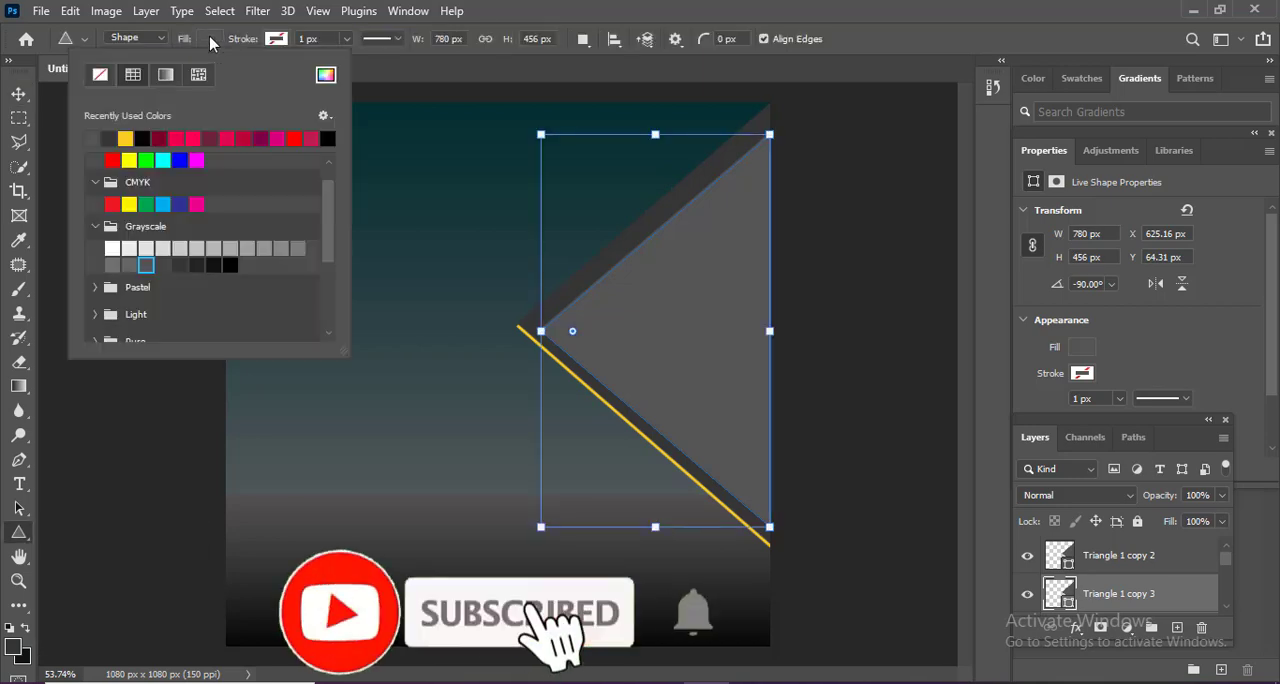
{"action": "left_click", "coordinate": [142, 137]}
Enlarge the inner yellow triangle slightly so that it forms a thin border around the lighter gray triangle.
{"action": "key", "text": "ctrl+t"}
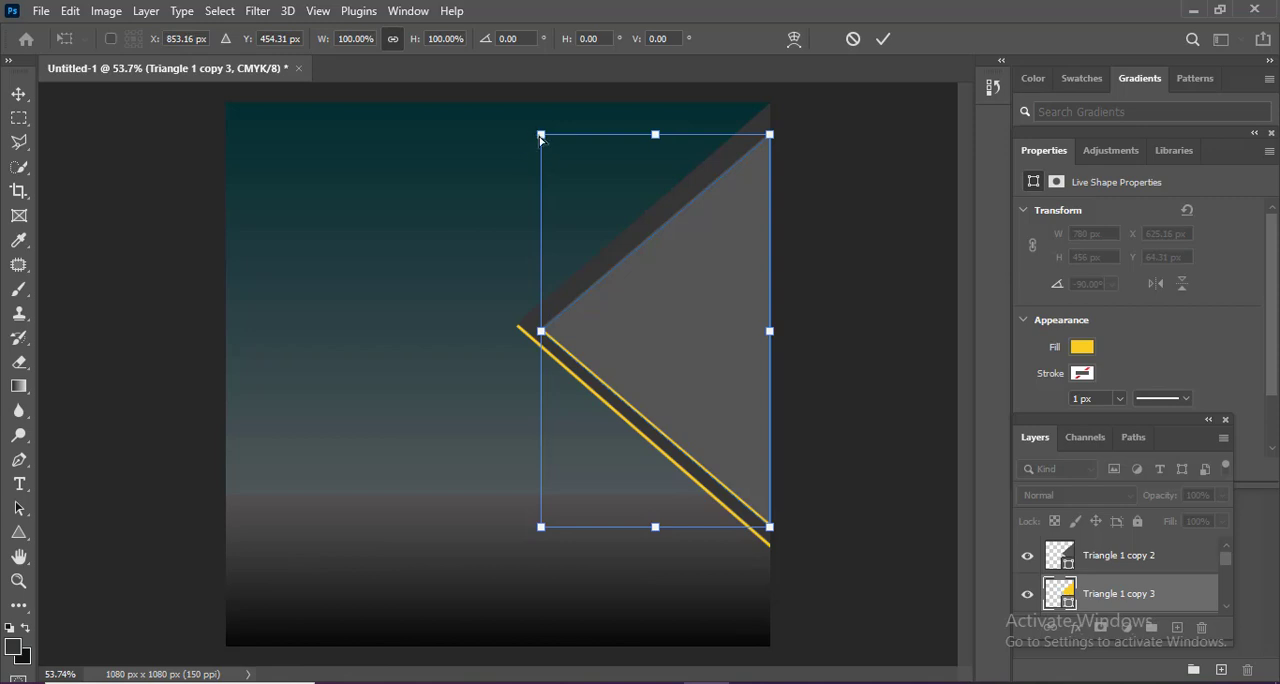
{"action": "key", "text": "Return"}
{"action": "key", "text": "ctrl+minus"}
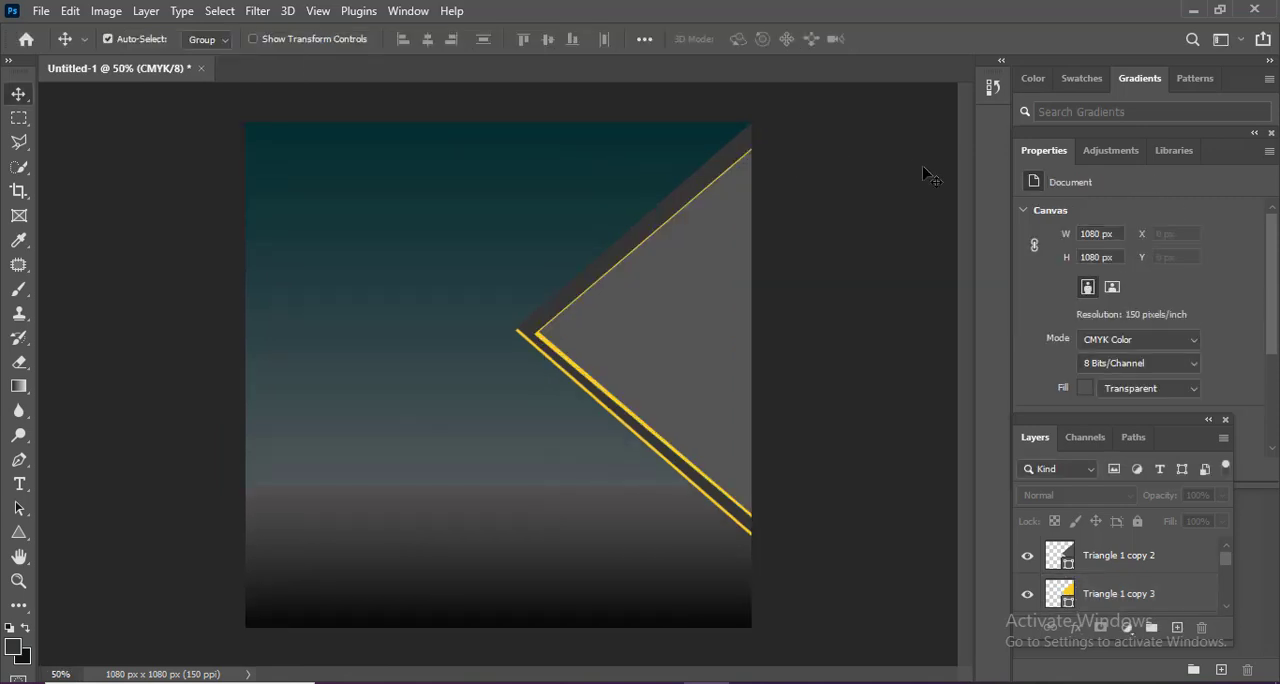
Group all four triangle layers and name the group "Right".
{"action": "left_click", "coordinate": [1140, 556]}
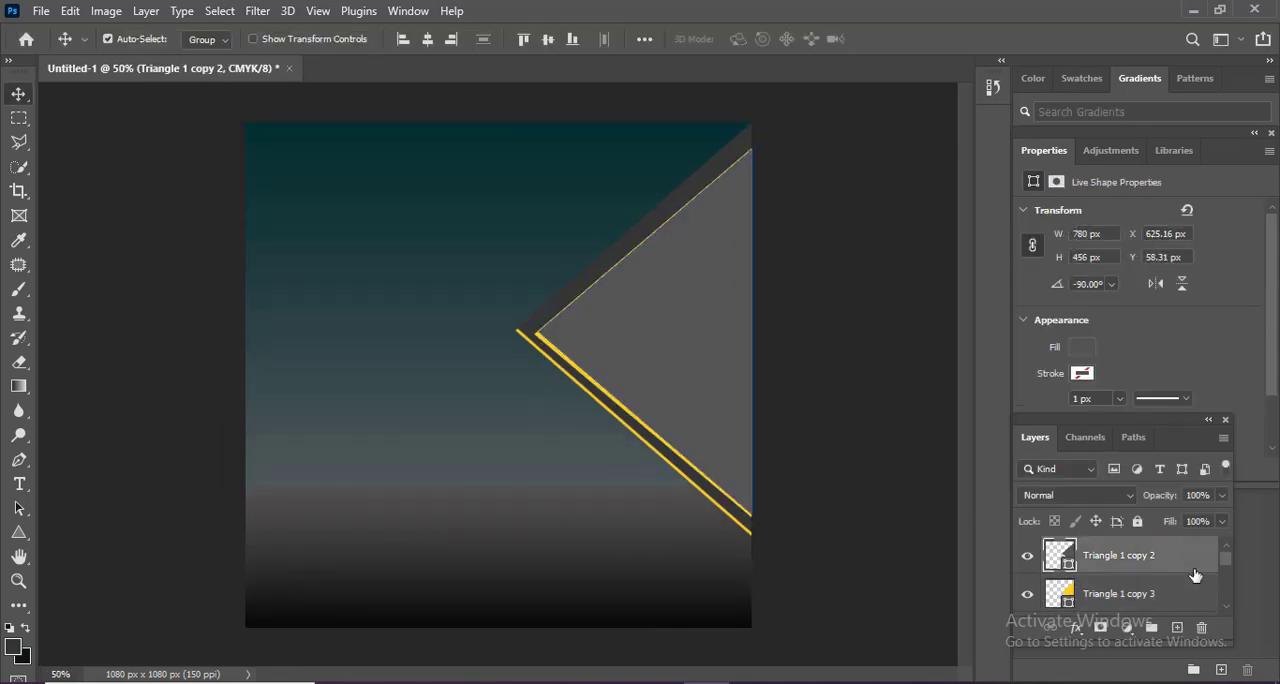
{"action": "scroll", "coordinate": [1176, 578], "scroll_direction": "down", "scroll_amount": 3}
{"action": "scroll", "coordinate": [1176, 578], "scroll_direction": "up", "scroll_amount": 1}
{"action": "left_click", "coordinate": [1154, 602], "text": "shift"}
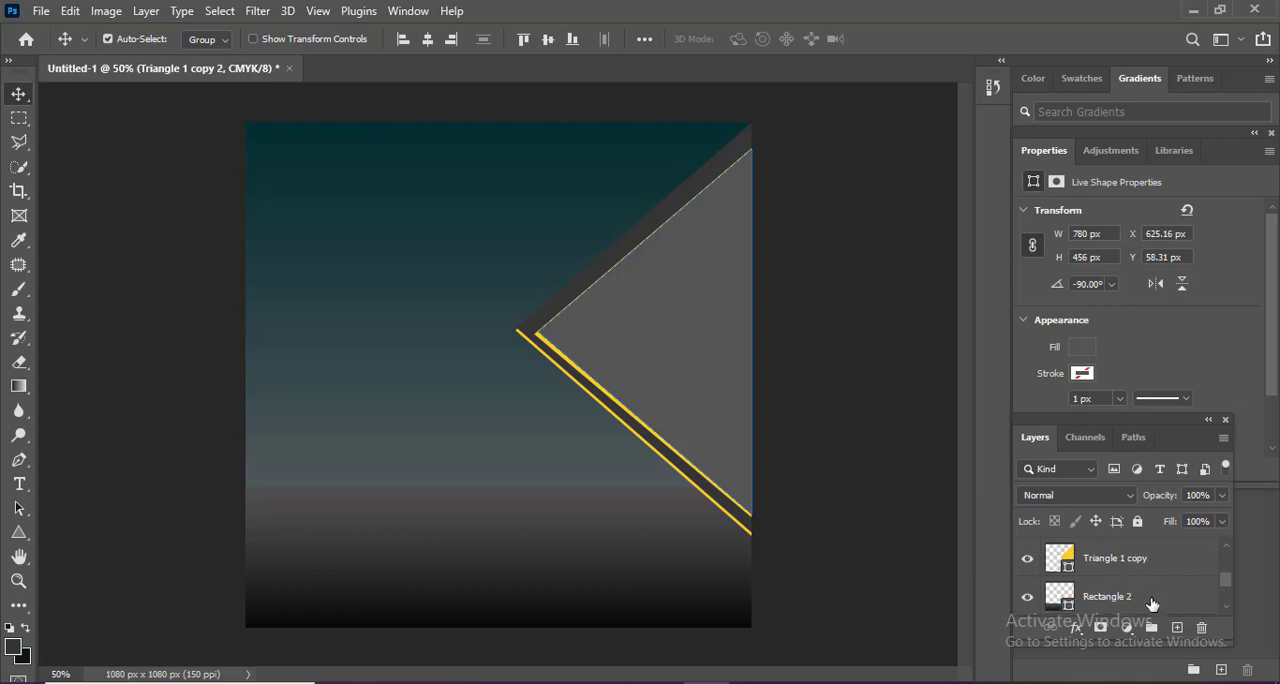
{"action": "scroll", "coordinate": [1182, 597], "scroll_direction": "down", "scroll_amount": 2}
{"action": "scroll", "coordinate": [1182, 597], "scroll_direction": "up", "scroll_amount": 3}
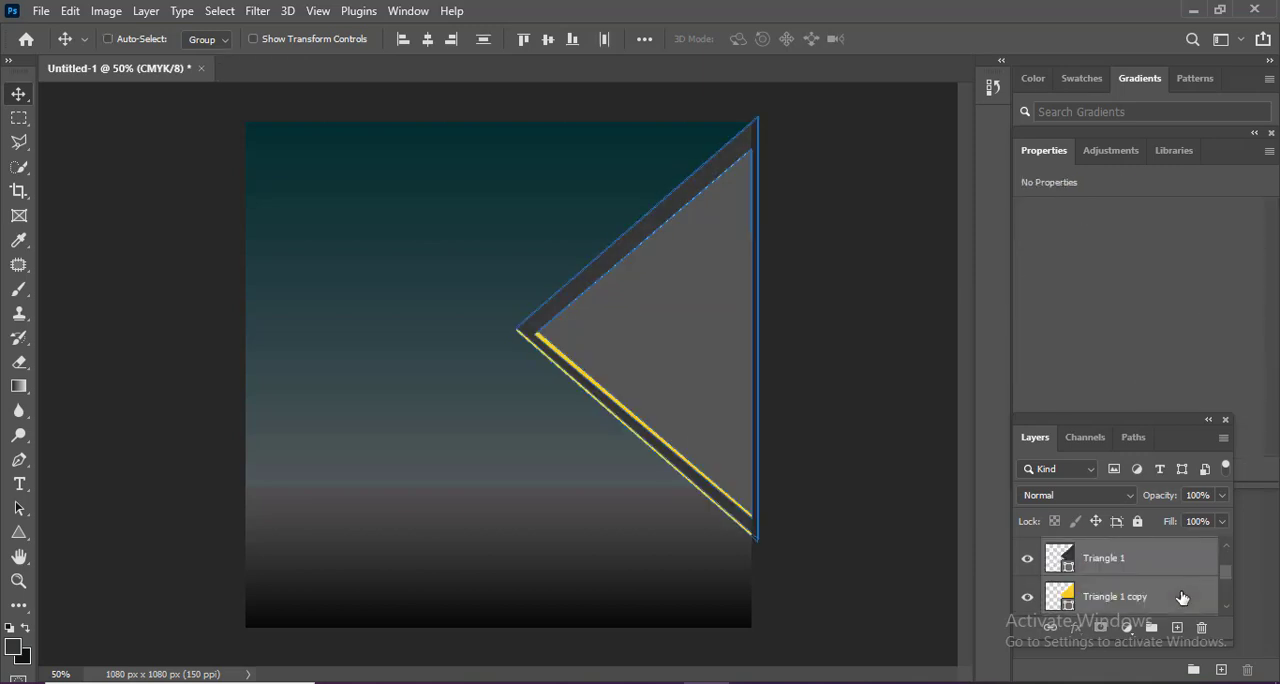
{"action": "key", "text": "ctrl+g"}
{"action": "double_click", "coordinate": [1100, 549]}
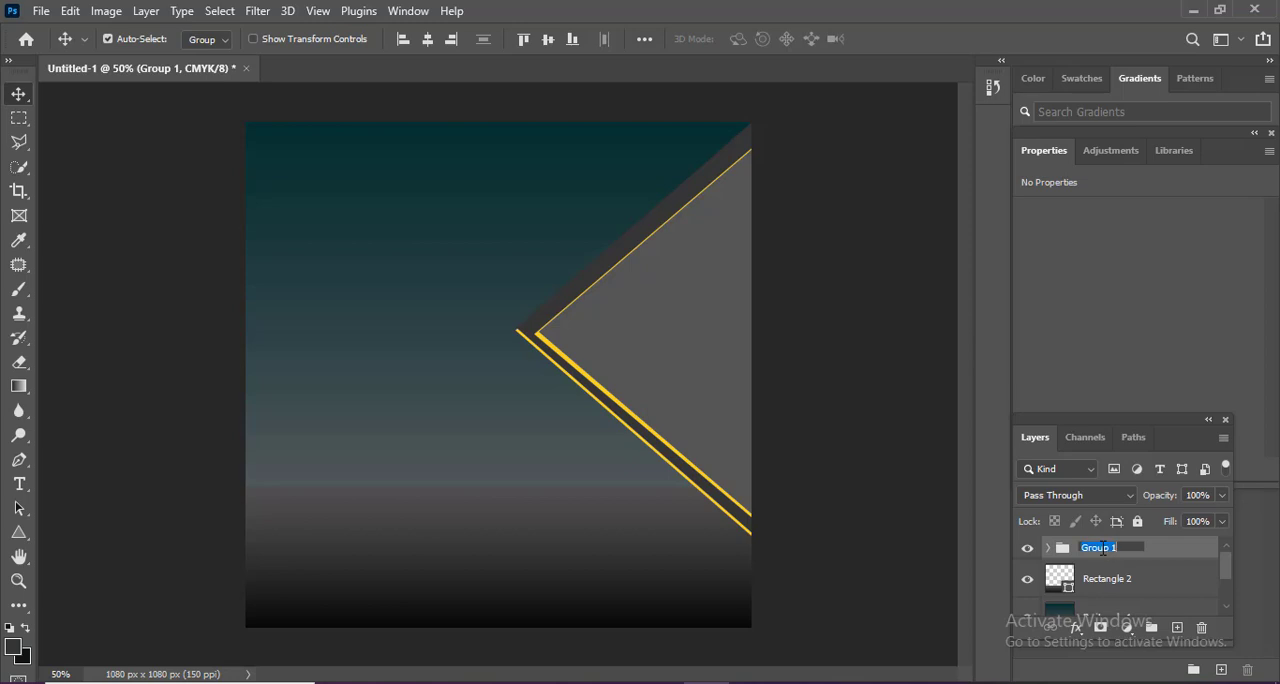
{"action": "type", "text": "Right"}
{"action": "key", "text": "Return"}
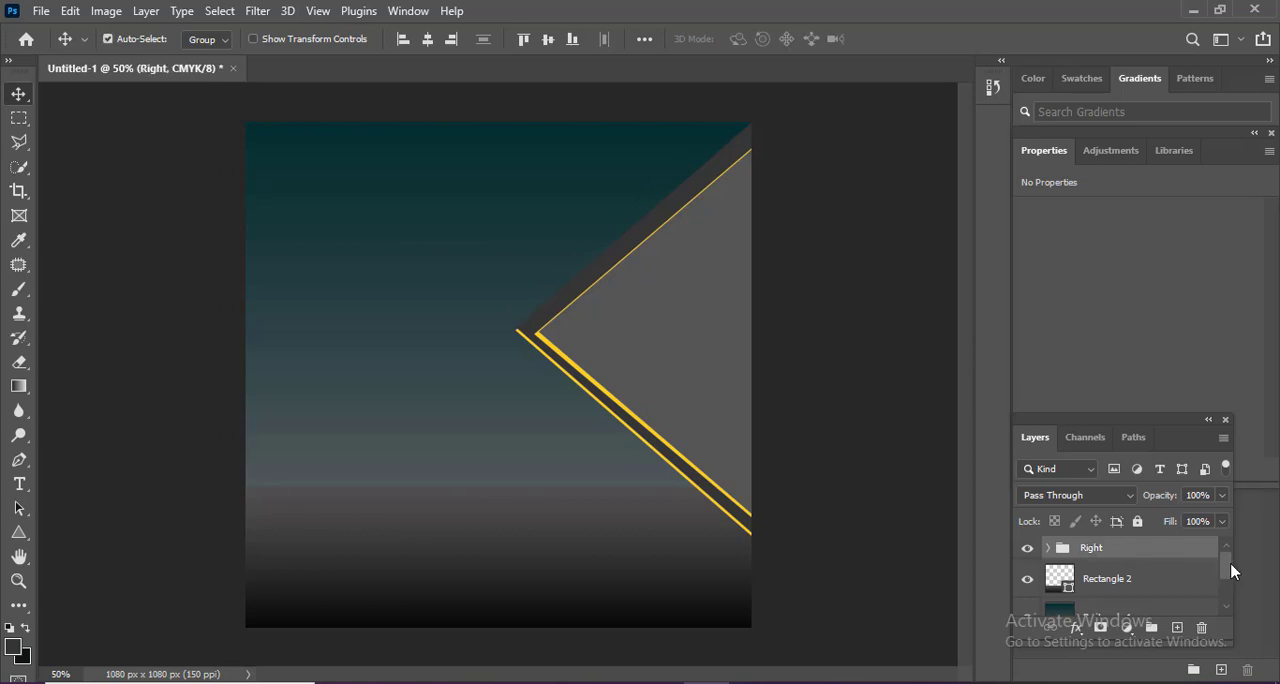
Duplicate the Right group, place the copy beneath the original, and rename the copy "Left".
{"action": "key", "text": "ctrl+j"}
{"action": "left_click_drag", "start_coordinate": [1151, 571], "coordinate": [1135, 543]}
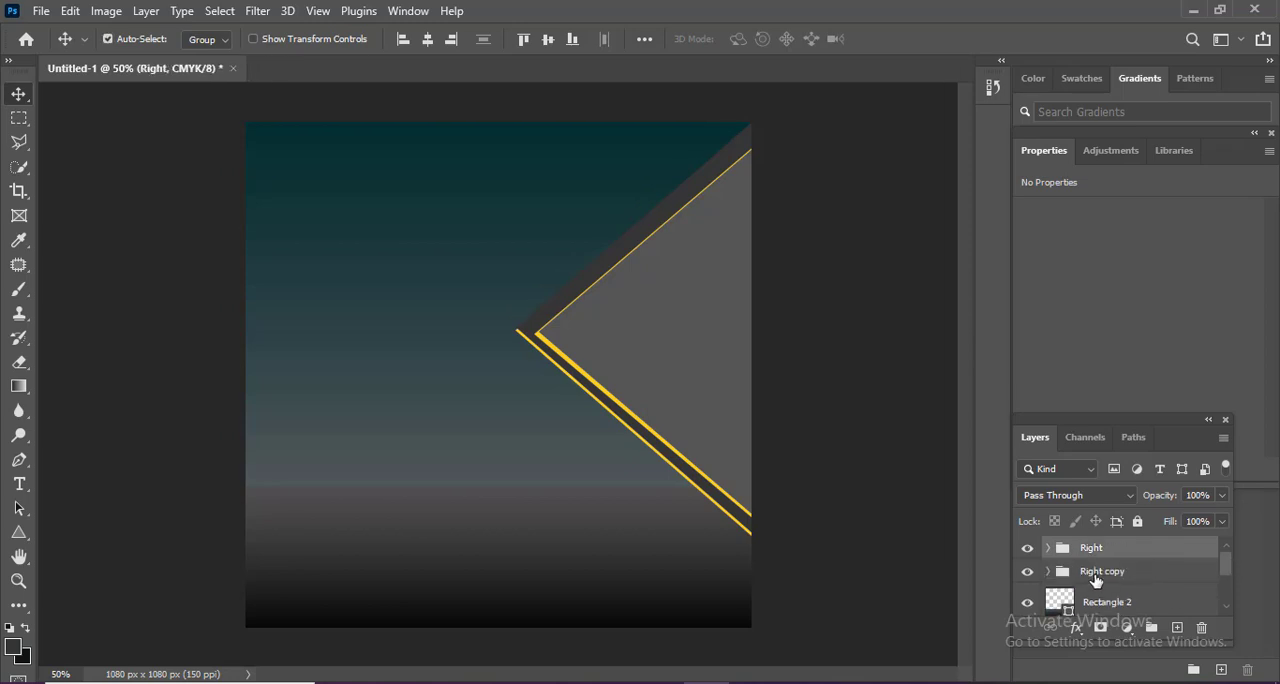
{"action": "double_click", "coordinate": [1096, 576]}
{"action": "type", "text": "Left"}
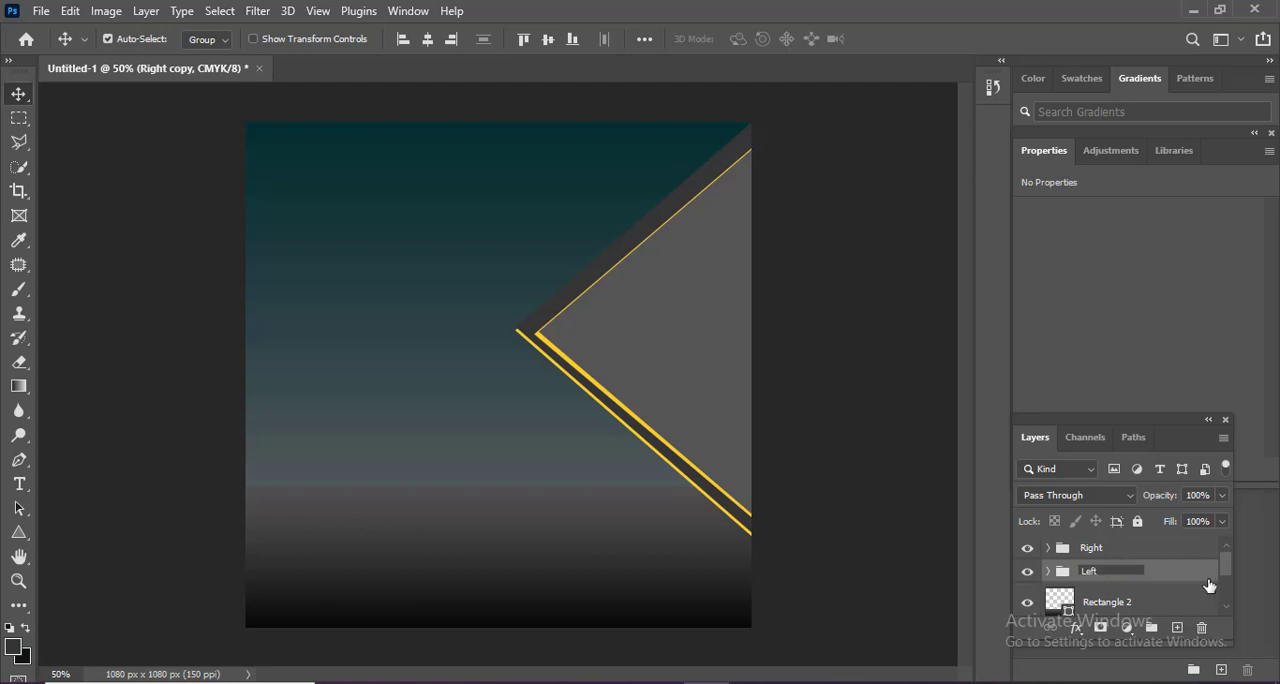
{"action": "key", "text": "Return"}
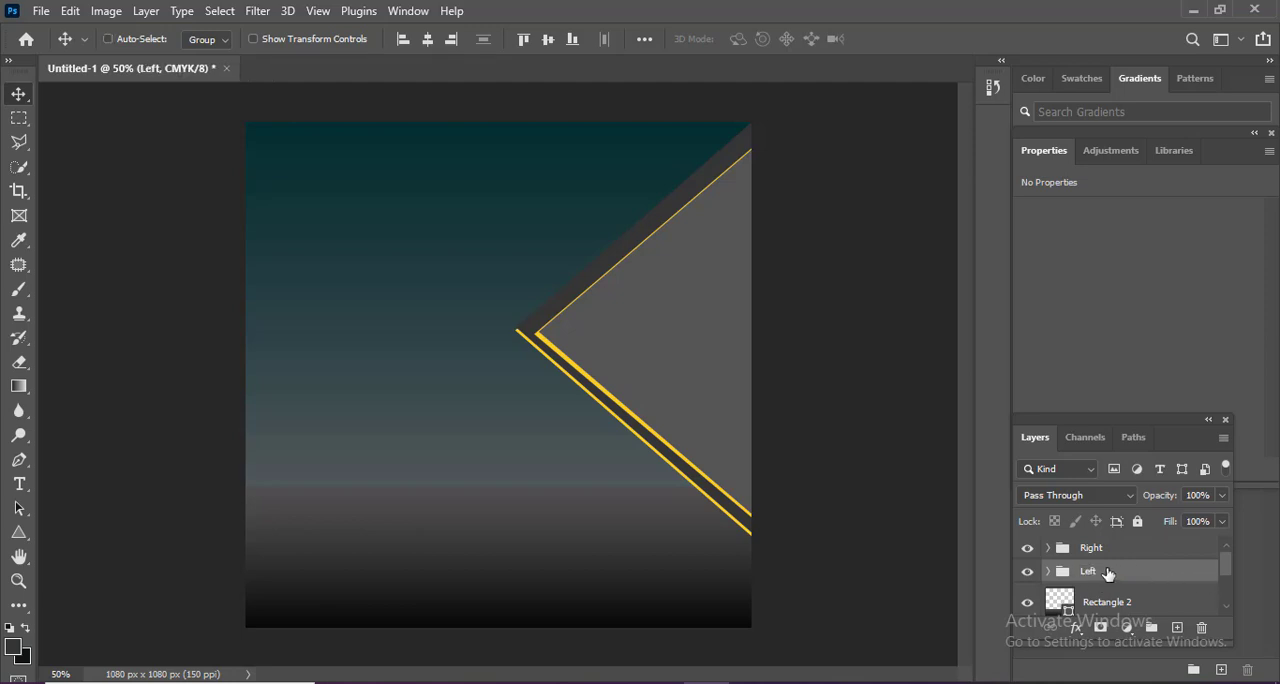
Flip the Left group horizontally and align it to the canvas's left edge.
{"action": "key", "text": "ctrl+t"}
{"action": "right_click", "coordinate": [650, 388]}
{"action": "left_click", "coordinate": [709, 360]}
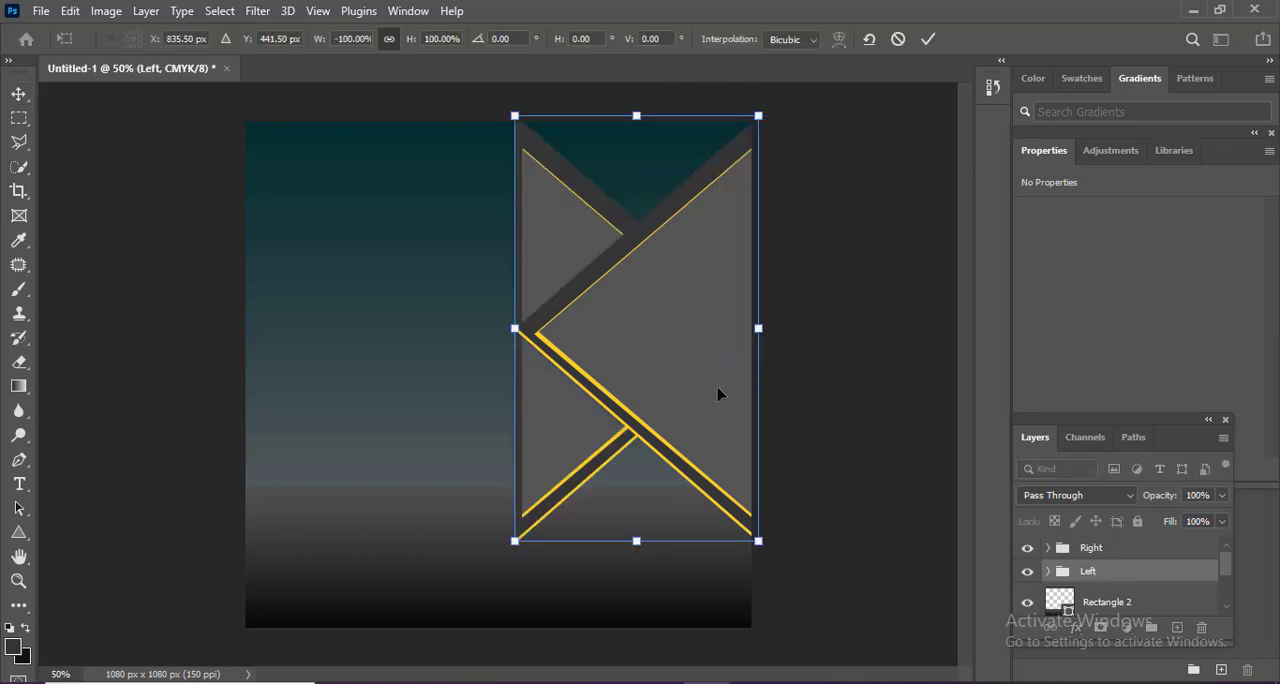
{"action": "double_click", "coordinate": [569, 254]}
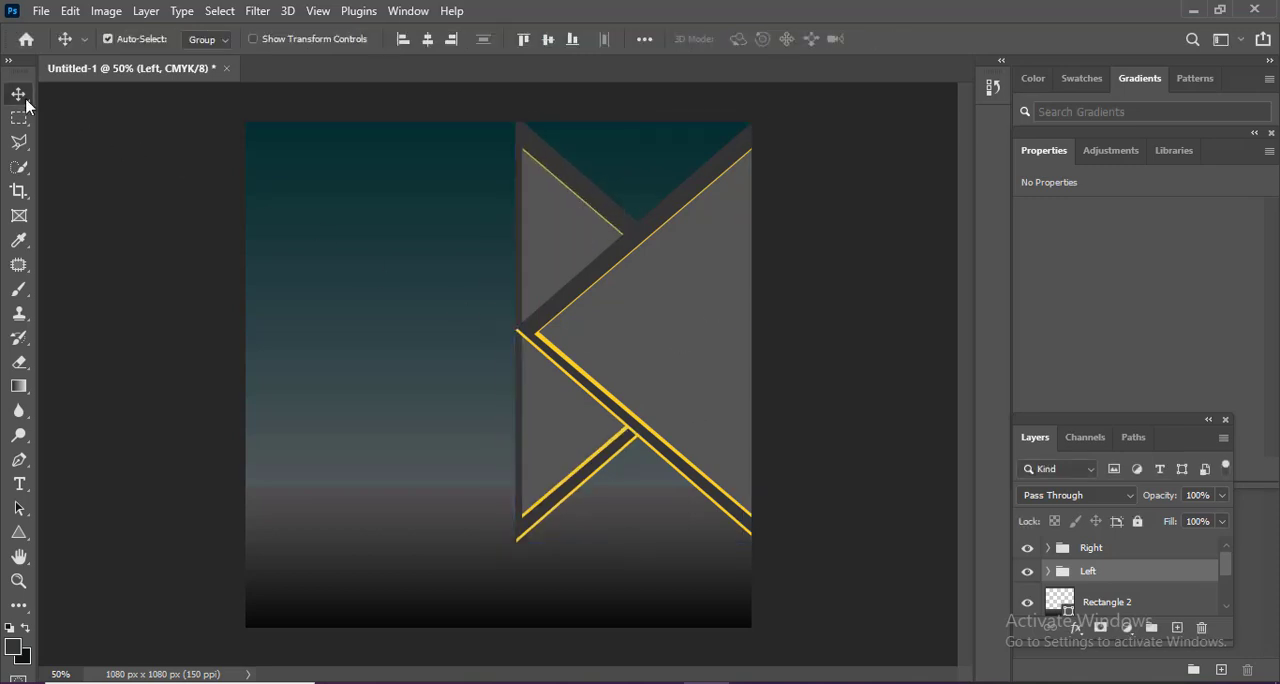
{"action": "left_click", "coordinate": [401, 42]}
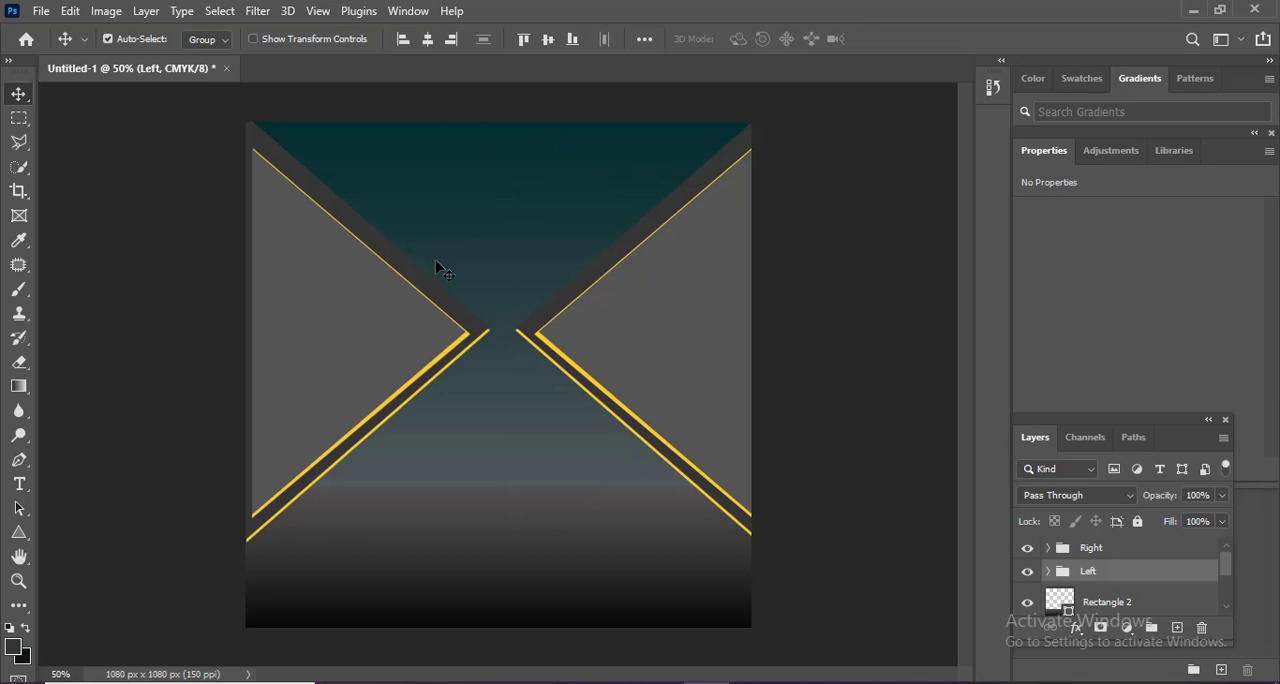
Nudge the Left group outward until its inner gray triangle runs off the canvas's left edge, mirroring the Right group.
{"action": "key", "text": "Left"}
{"action": "key", "text": "Left"}
{"action": "key", "text": "Left"}
{"action": "key", "text": "Left"}
{"action": "key", "text": "Left"}
{"action": "key", "text": "Left"}
{"action": "key", "text": "Left"}
{"action": "key", "text": "Left"}
{"action": "key", "text": "Left"}
{"action": "key", "text": "Left"}
{"action": "key", "text": "Left"}
{"action": "key", "text": "Left"}
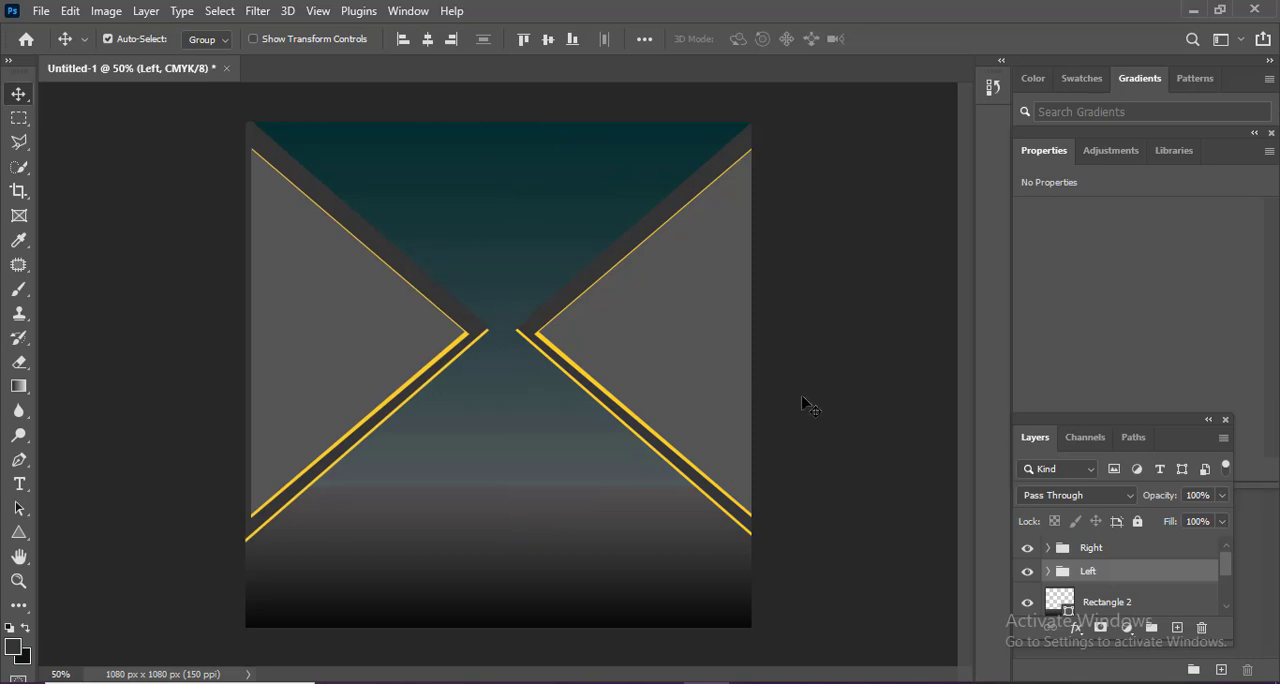
{"action": "key", "text": "Left"}
{"action": "key", "text": "Left"}
{"action": "key", "text": "Left"}
{"action": "key", "text": "Left"}
{"action": "key", "text": "Left"}
{"action": "key", "text": "Left"}
{"action": "key", "text": "Left"}
{"action": "key", "text": "Left"}
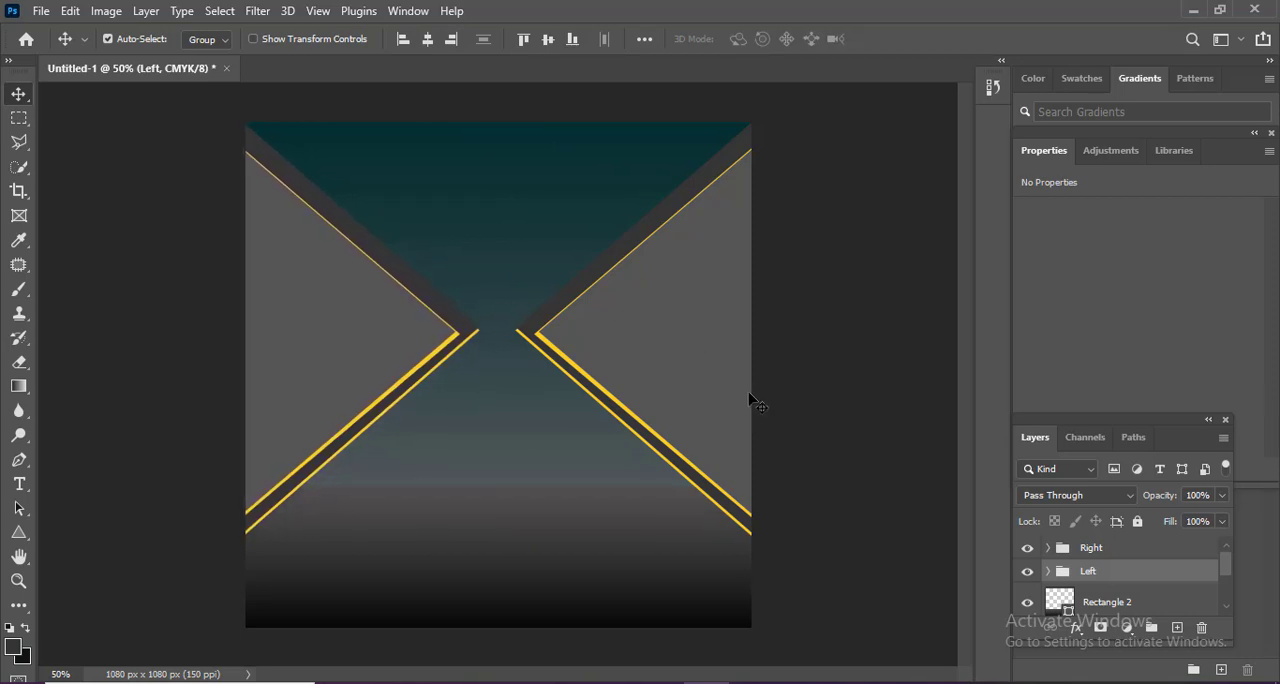
{"action": "key", "text": "Left"}
{"action": "key", "text": "Left"}
{"action": "key", "text": "Left"}
{"action": "key", "text": "Left"}
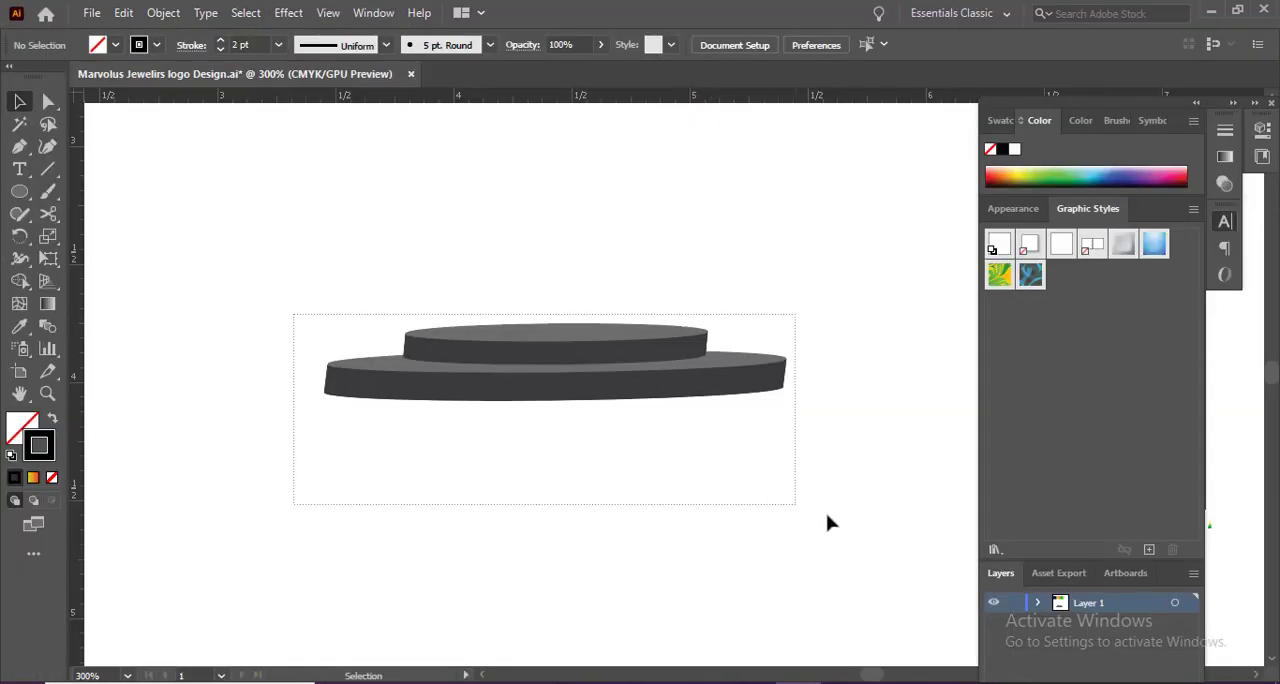
Copy the two-tier gray podium artwork from Illustrator and paste it into the Photoshop design as a smart object.
{"action": "left_click_drag", "start_coordinate": [827, 522], "coordinate": [833, 522]}
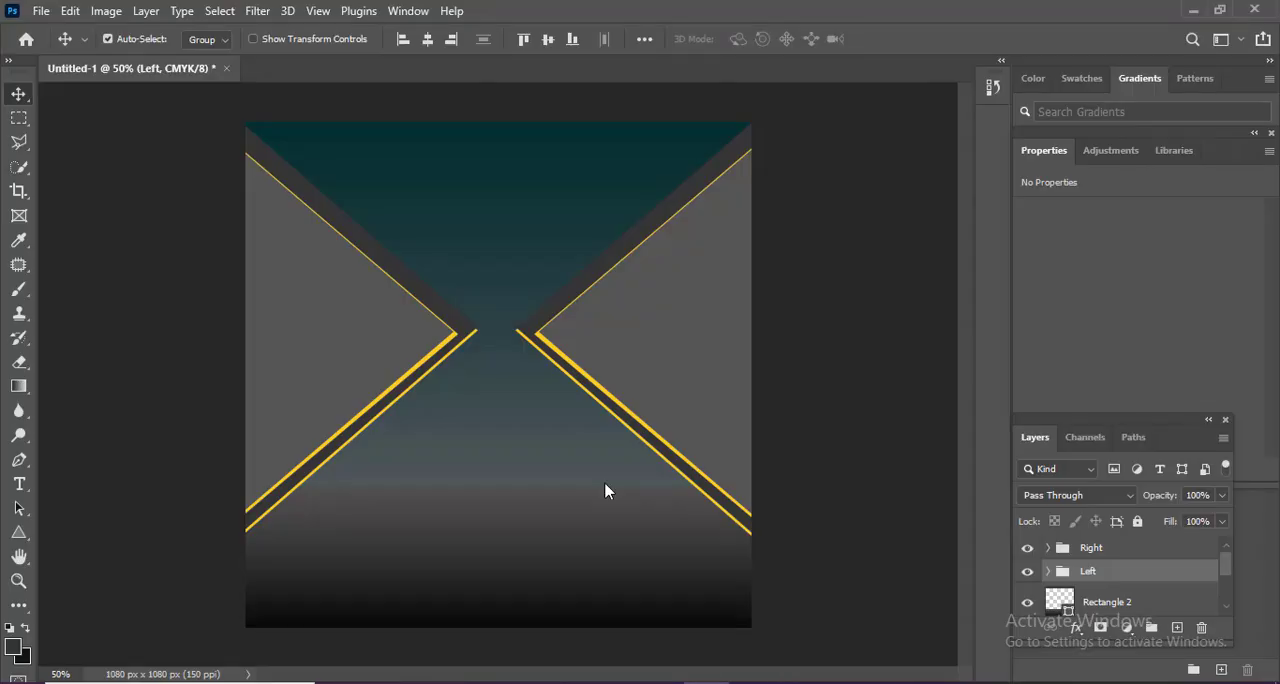
{"action": "key", "text": "ctrl+v"}
{"action": "key", "text": "Return"}
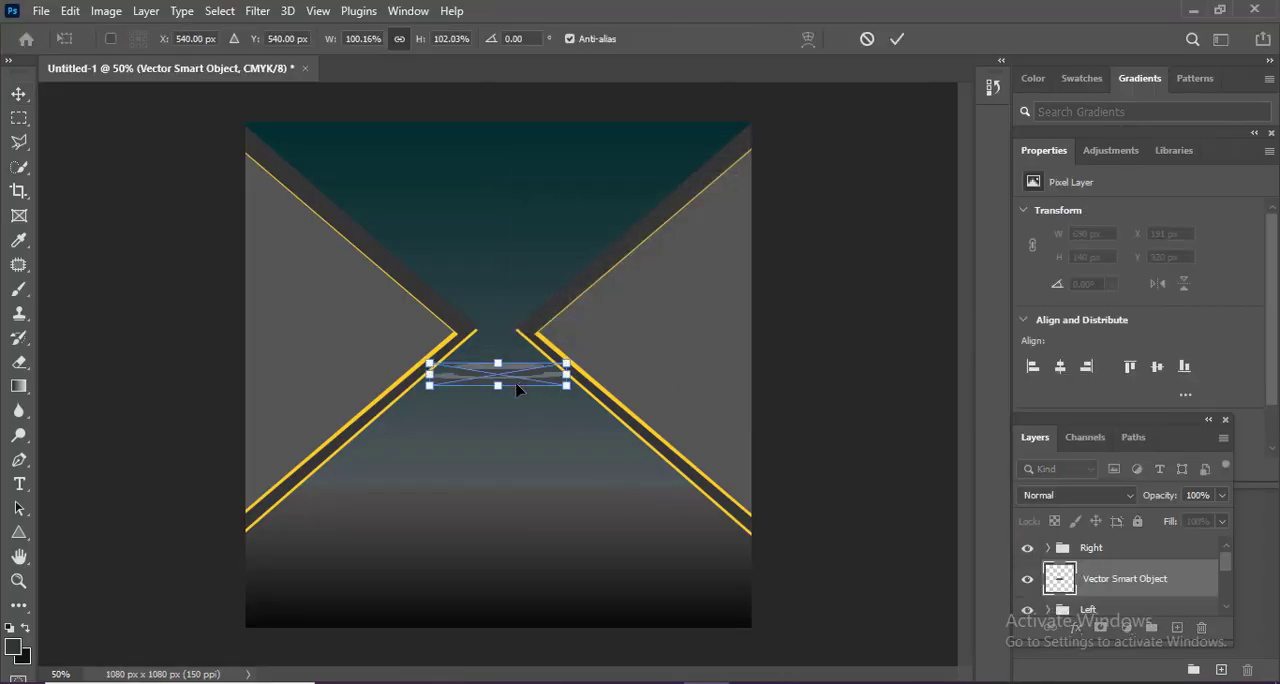
Move the podium to the floor area near the canvas's lower edge and scale it to about 718 × 119 px.
{"action": "left_click_drag", "start_coordinate": [516, 384], "coordinate": [513, 541]}
{"action": "left_click", "coordinate": [17, 96]}
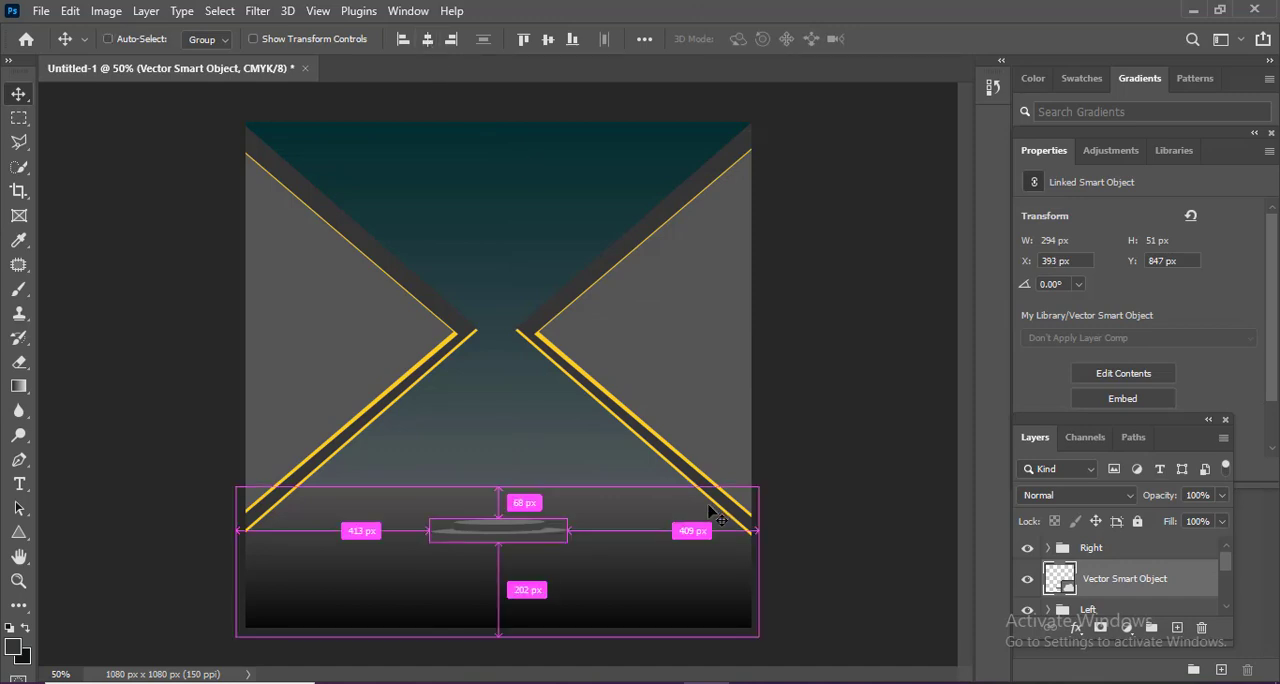
{"action": "key", "text": "ctrl+t"}
{"action": "left_click_drag", "start_coordinate": [577, 516], "coordinate": [662, 497]}
{"action": "key", "text": "Return"}
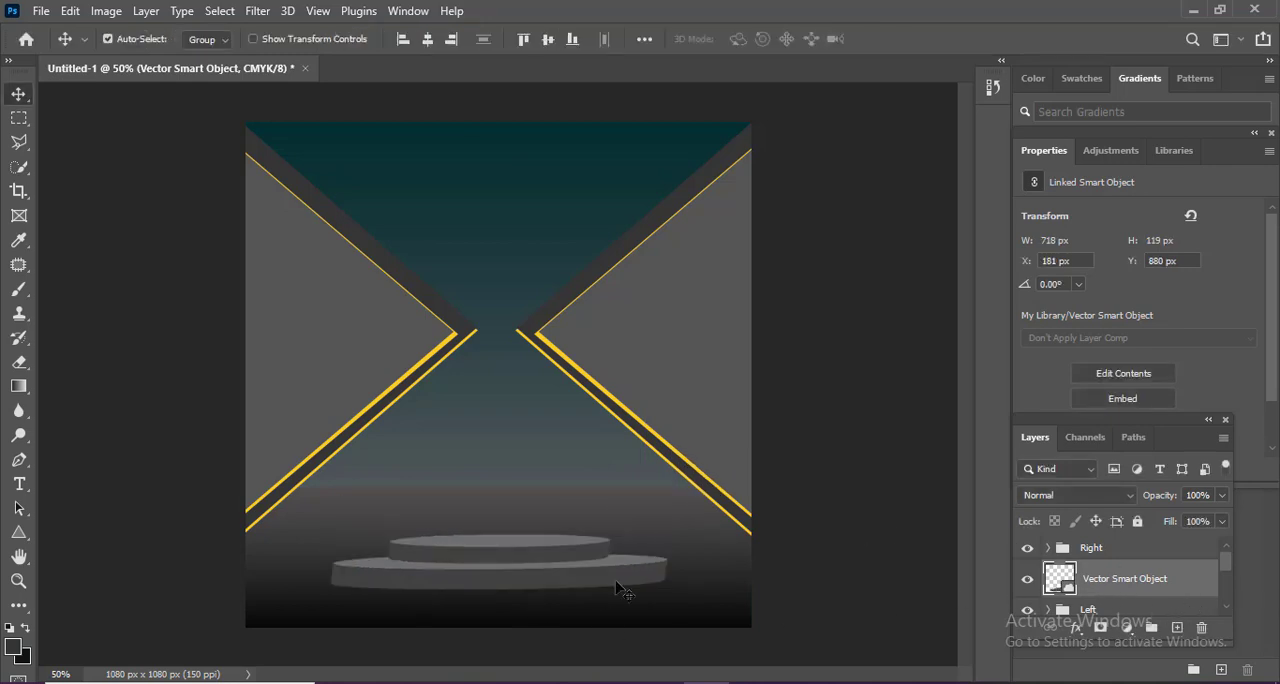
Add a drop shadow layer style to the podium smart object.
{"action": "right_click", "coordinate": [1107, 588]}
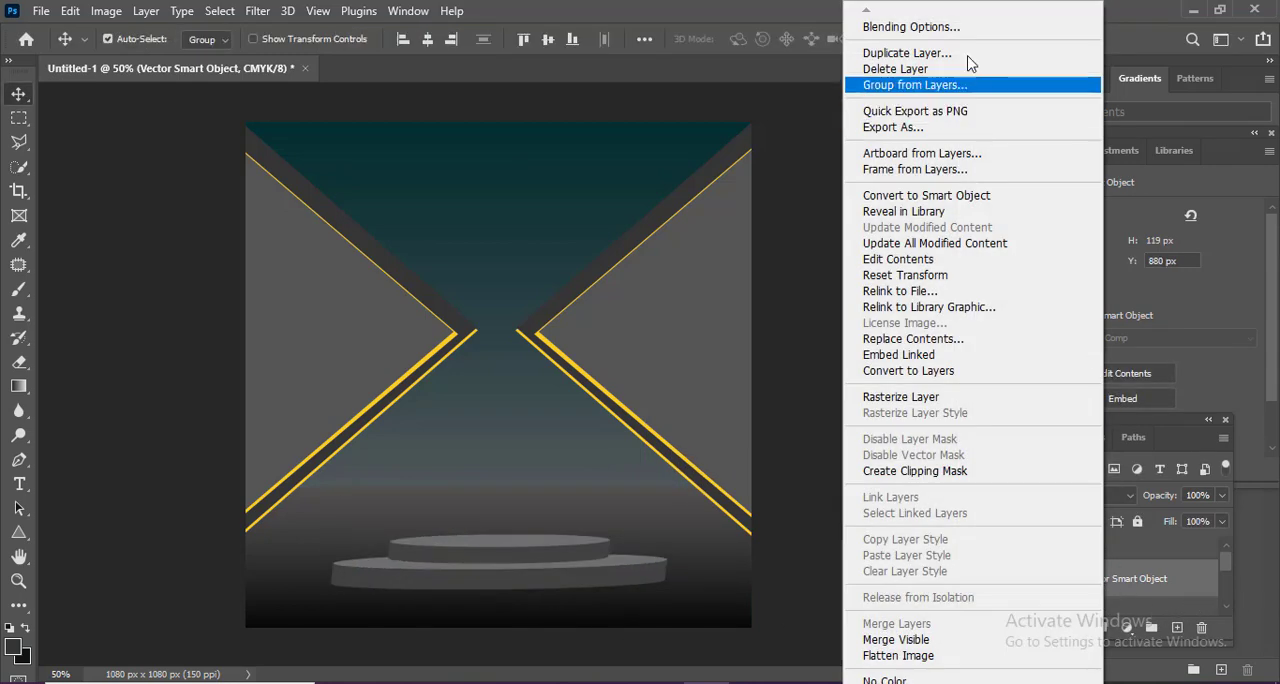
{"action": "left_click", "coordinate": [943, 29]}
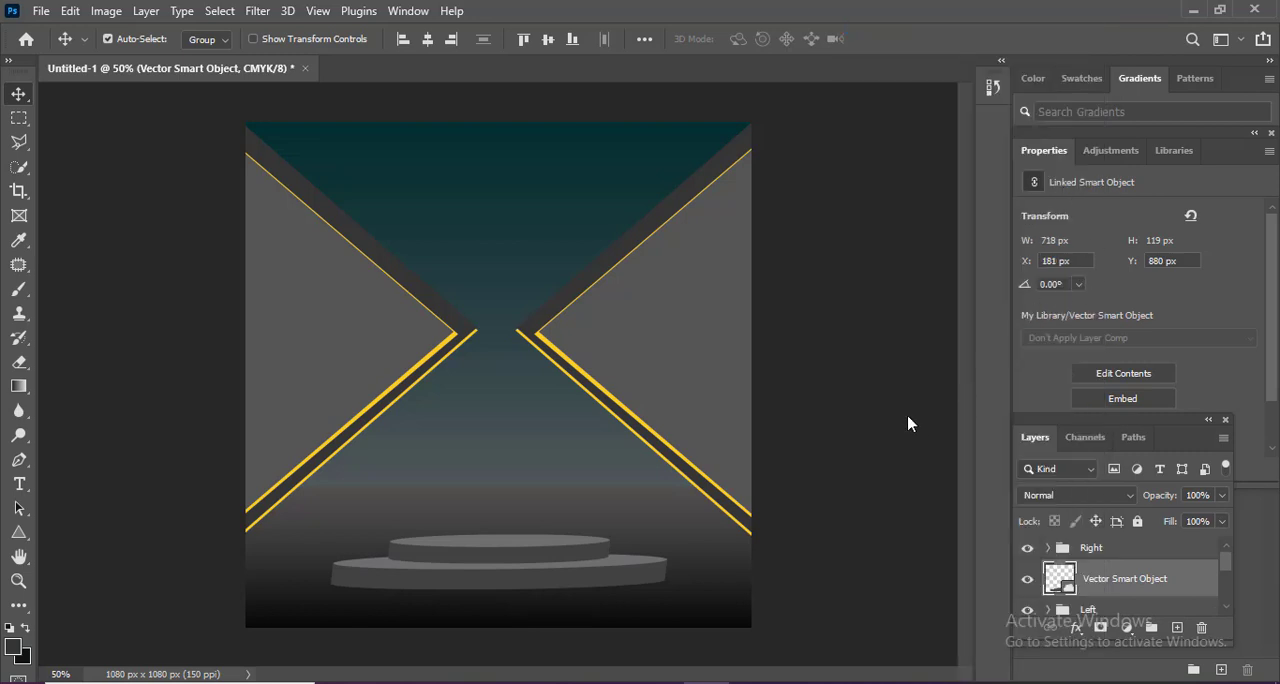
{"action": "left_click", "coordinate": [670, 429]}
{"action": "key", "text": "Return"}
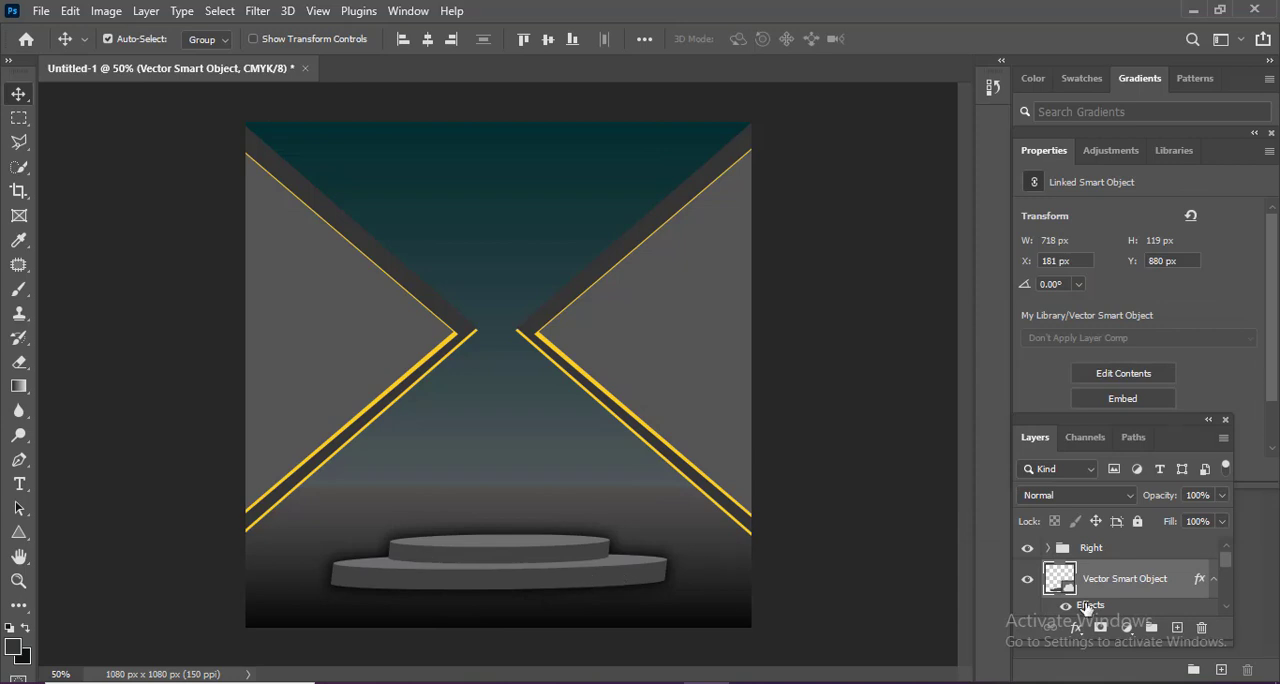
Separate the podium's drop shadow effect into its own layer.
{"action": "scroll", "coordinate": [1221, 562], "scroll_direction": "down", "scroll_amount": 3}
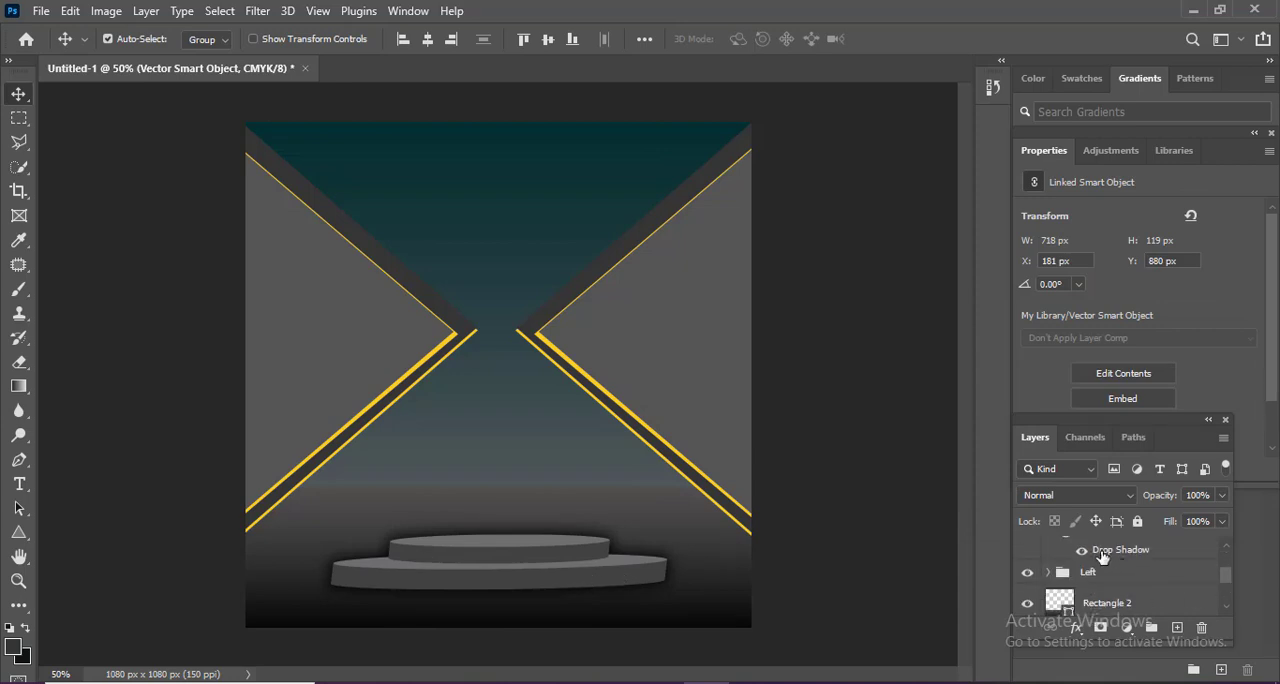
{"action": "right_click", "coordinate": [1101, 556]}
{"action": "left_click", "coordinate": [1134, 507]}
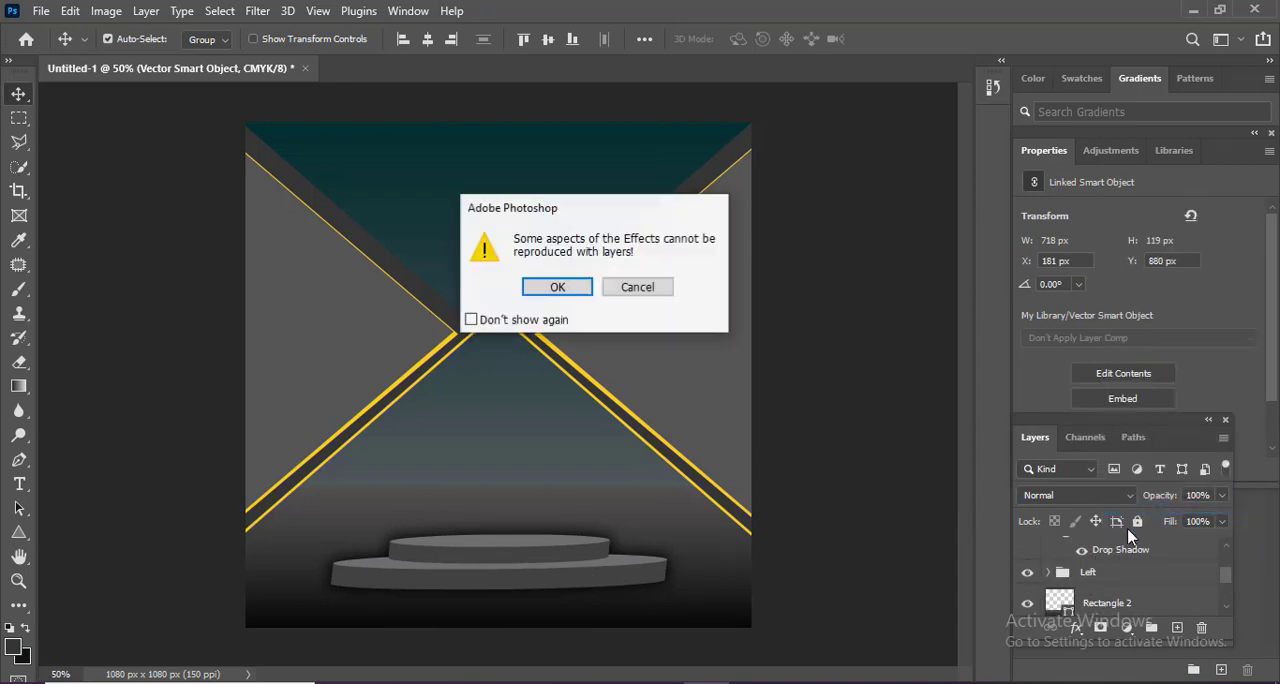
{"action": "left_click", "coordinate": [578, 290]}
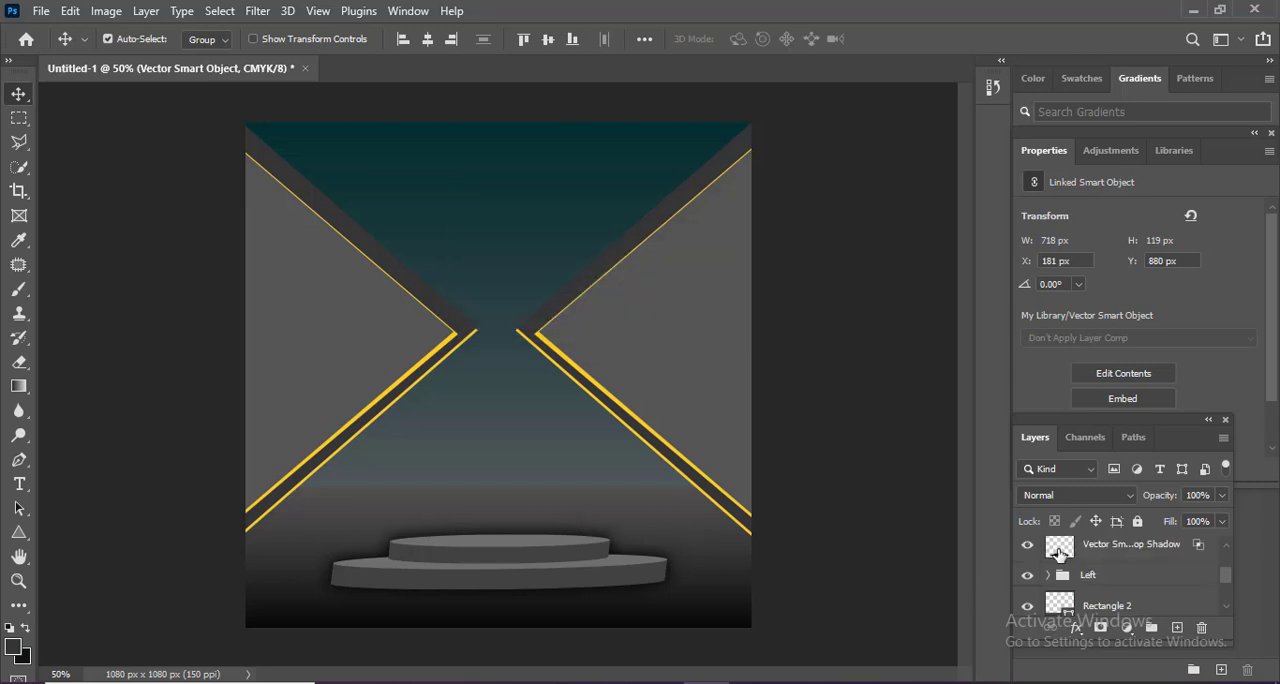
Erase the drop shadow above and beside the podium with a soft eraser reduced to 45 px, keeping the shadow beneath the base.
{"action": "left_click", "coordinate": [1028, 549]}
{"action": "left_click", "coordinate": [1105, 548]}
{"action": "key", "text": "e"}
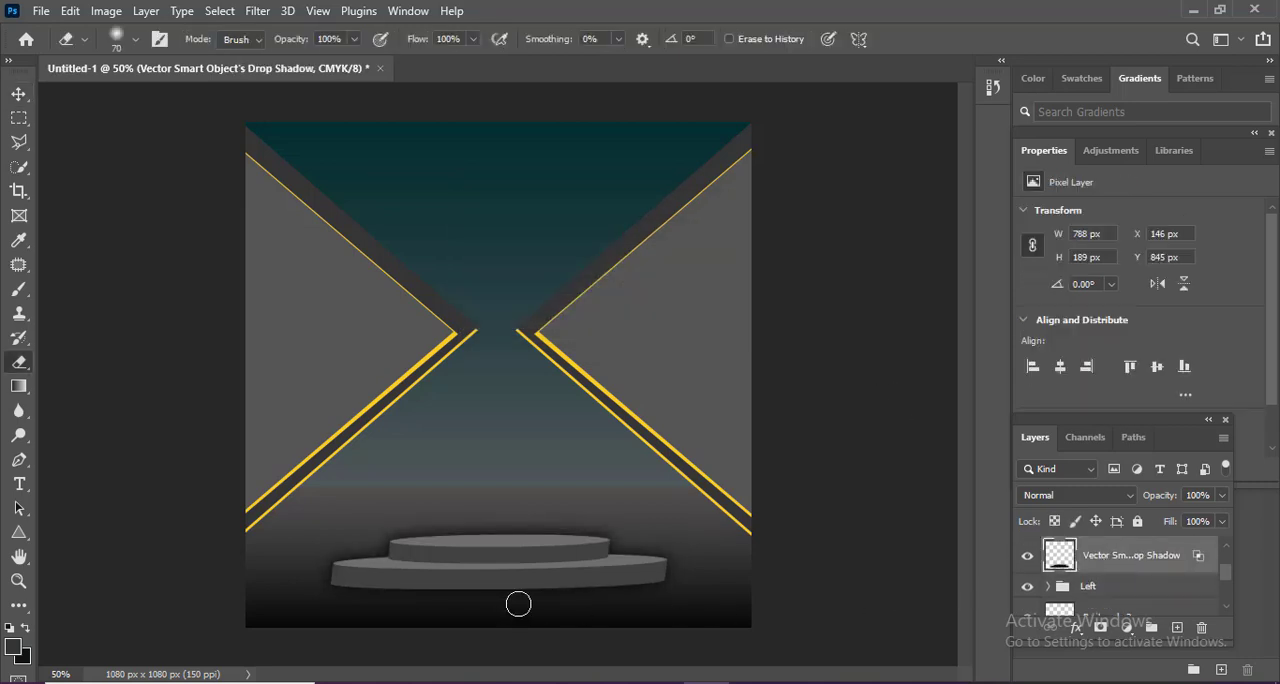
{"action": "mouse_move", "coordinate": [558, 528]}
{"action": "left_mouse_down"}
{"action": "mouse_move", "coordinate": [432, 537]}
{"action": "mouse_move", "coordinate": [500, 527]}
{"action": "left_mouse_up"}
{"action": "key", "text": "bracketleft"}
{"action": "key", "text": "bracketleft"}
{"action": "key", "text": "ctrl+plus"}
{"action": "left_click_drag", "start_coordinate": [590, 604], "coordinate": [574, 458]}
{"action": "key", "text": "bracketleft"}
{"action": "key", "text": "bracketleft"}
{"action": "key", "text": "bracketleft"}
{"action": "key", "text": "bracketleft"}
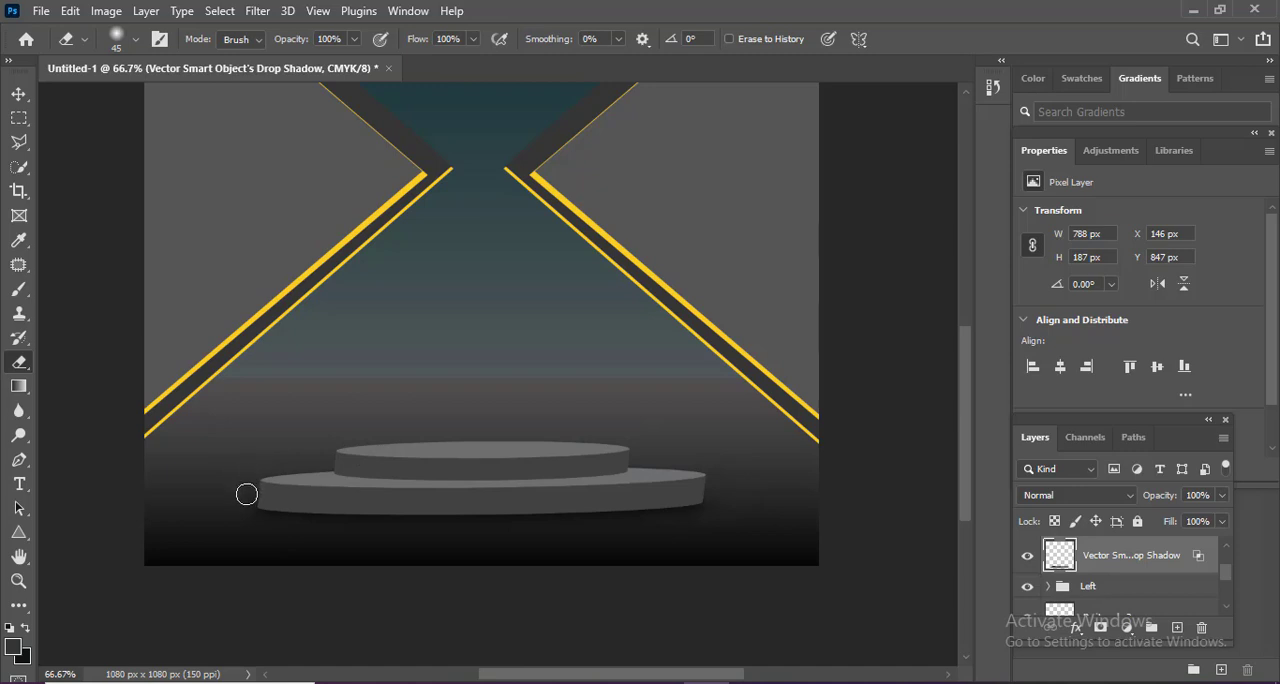
{"action": "scroll", "coordinate": [563, 460], "scroll_direction": "down", "scroll_amount": 1}
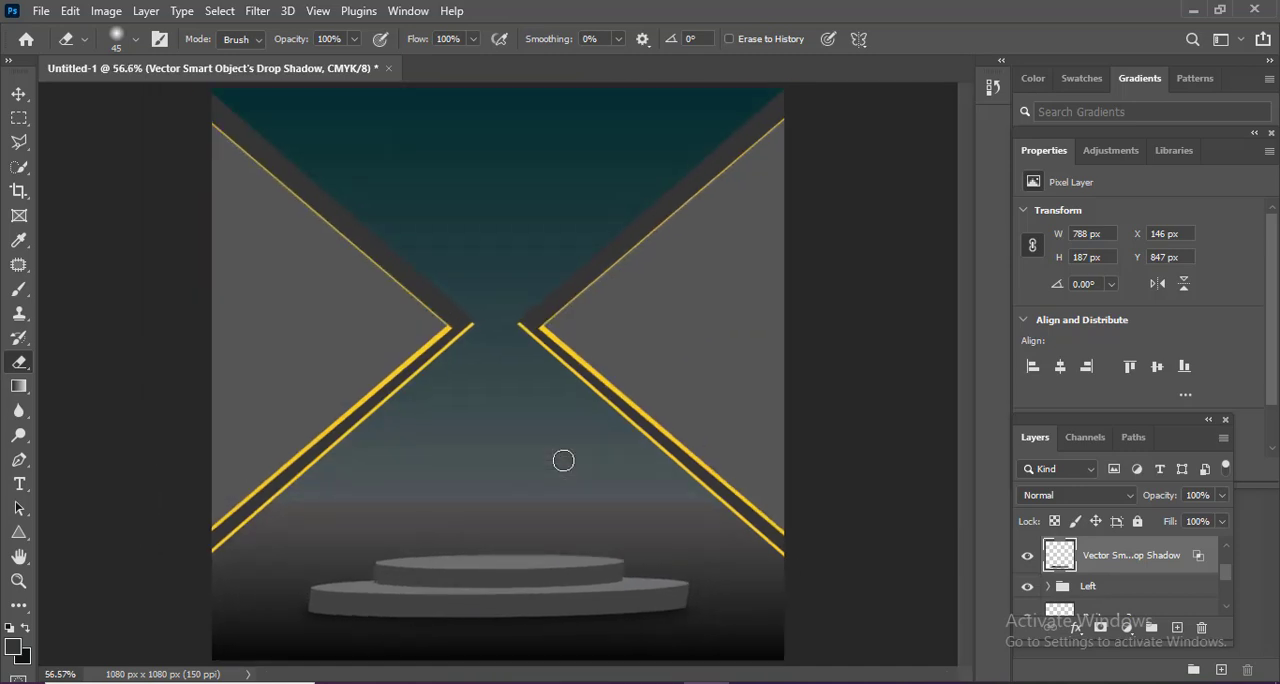
Move the podium's drop shadow layer beneath the Left group and add an empty layer directly above it.
{"action": "key", "text": "v"}
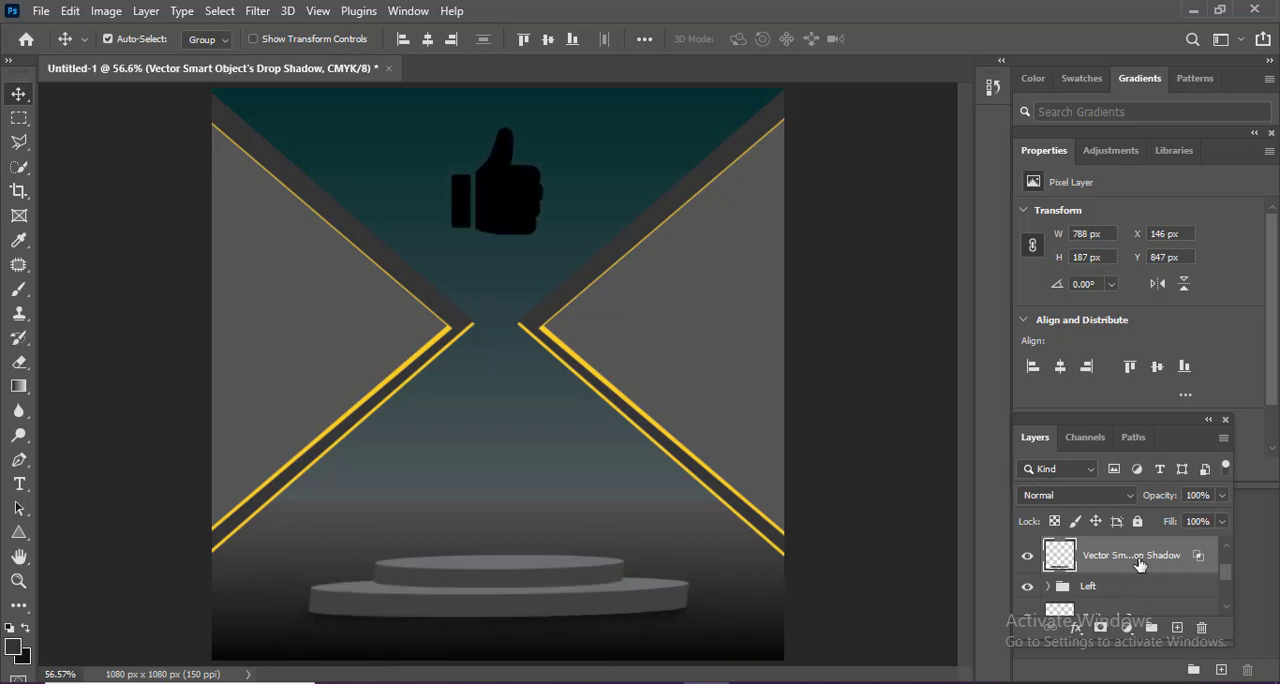
{"action": "left_click_drag", "start_coordinate": [1140, 564], "coordinate": [1125, 609]}
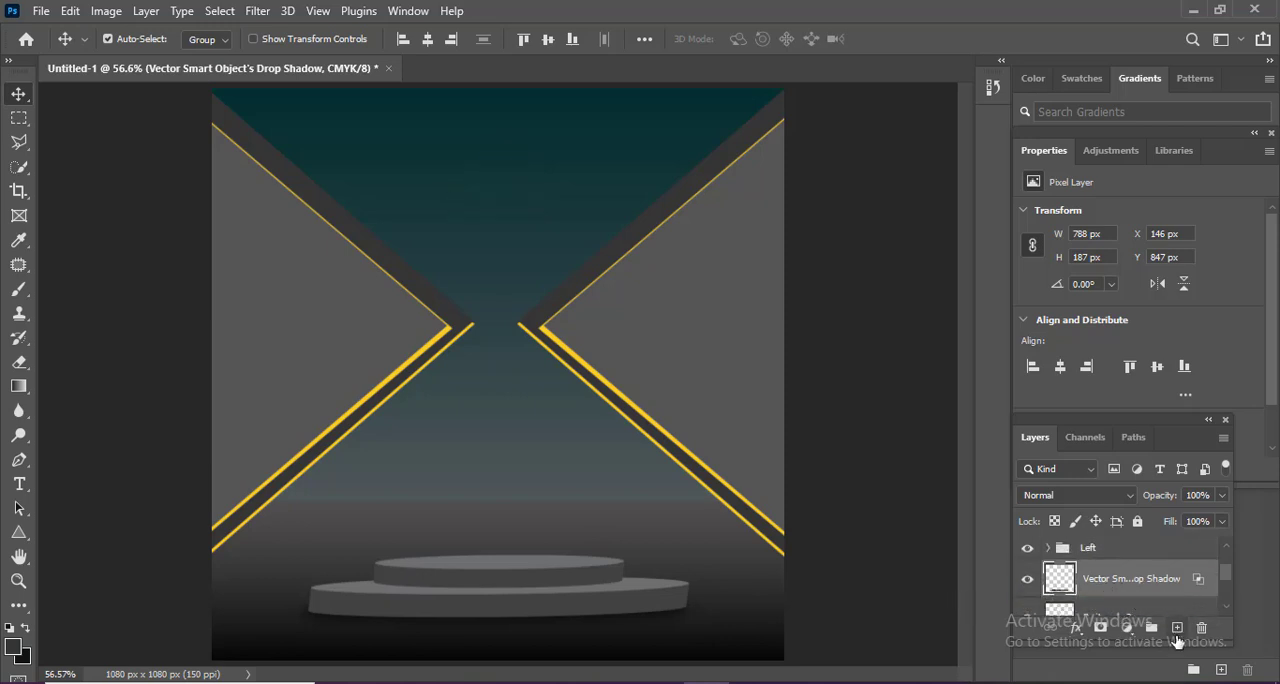
{"action": "left_click", "coordinate": [1177, 627]}
Draw an ellipse about 496 × 98 px around the podium's upper tier.
{"action": "left_click_drag", "start_coordinate": [503, 540], "coordinate": [606, 426]}
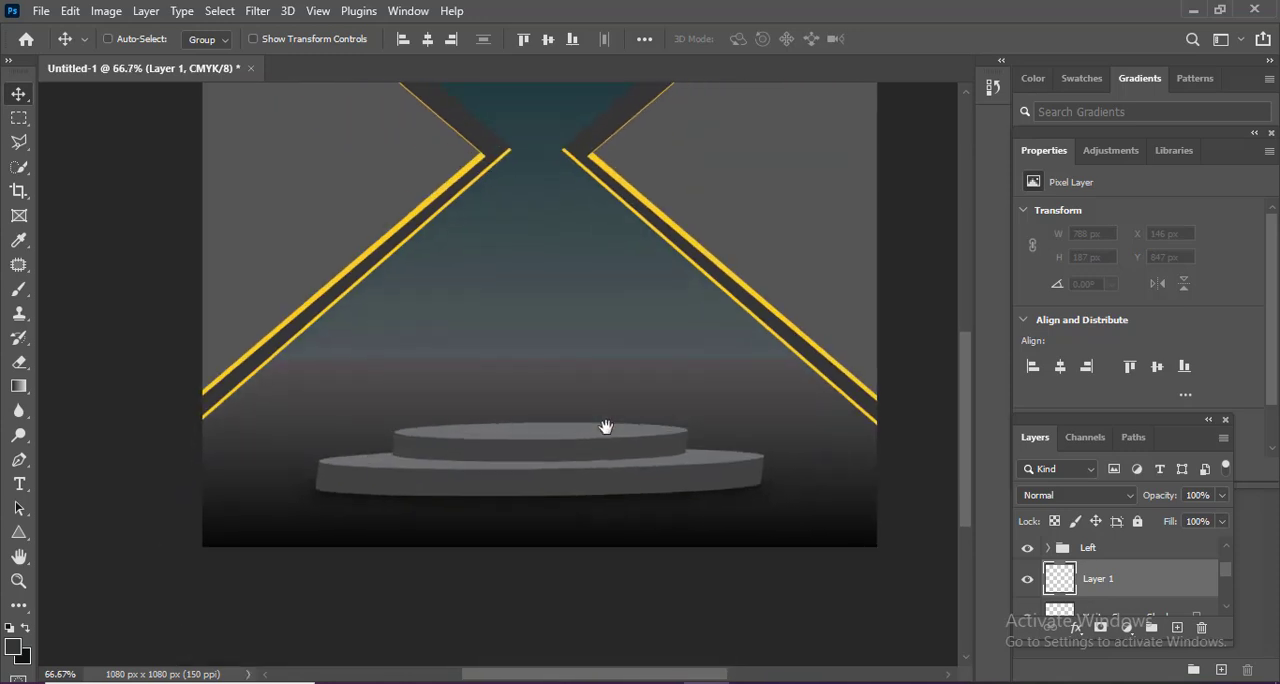
{"action": "left_click", "coordinate": [16, 538]}
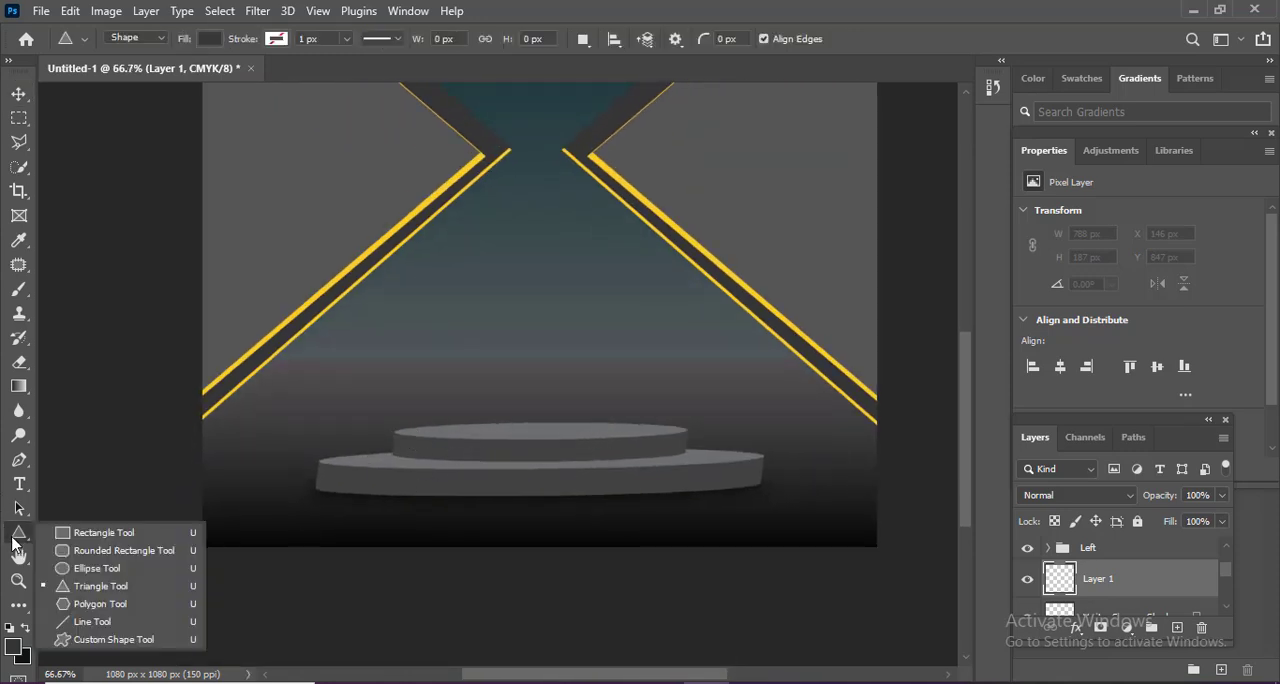
{"action": "left_click", "coordinate": [75, 569]}
{"action": "left_click_drag", "start_coordinate": [383, 401], "coordinate": [692, 461]}
Remove the ellipse's fill and give it a yellow stroke 6.9 px wide.
{"action": "left_click", "coordinate": [209, 38]}
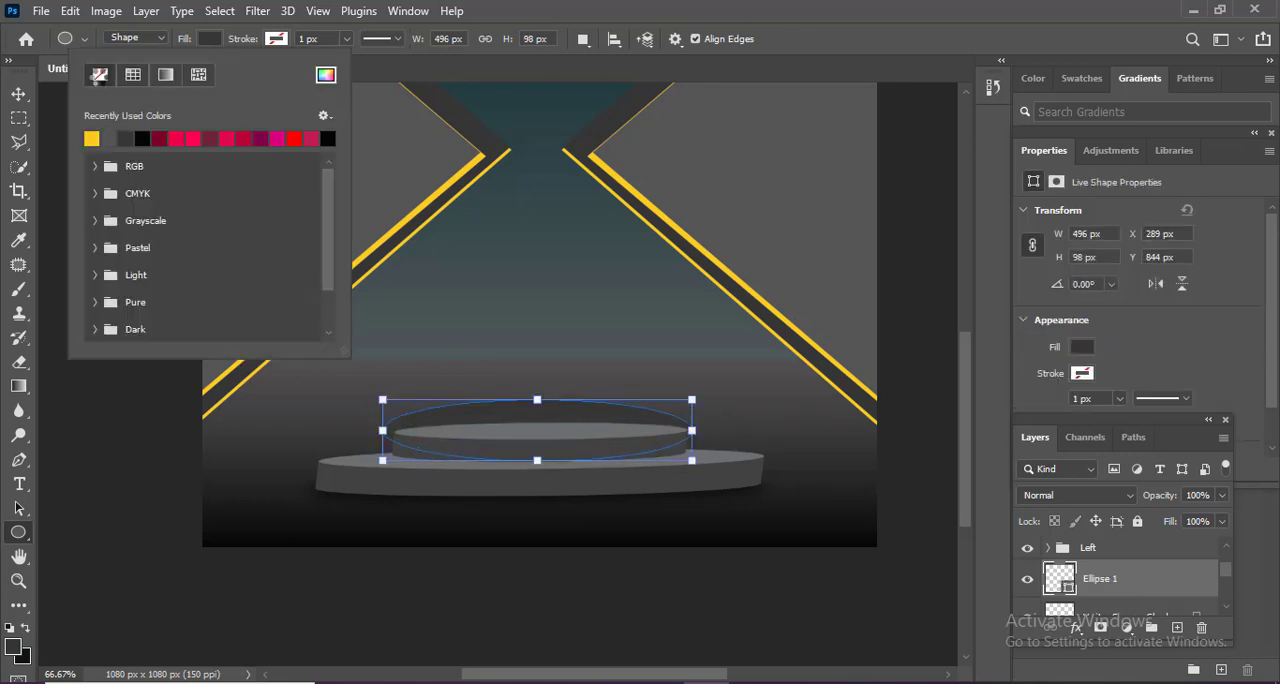
{"action": "left_click", "coordinate": [99, 75]}
{"action": "left_click", "coordinate": [276, 38]}
{"action": "left_click", "coordinate": [276, 38]}
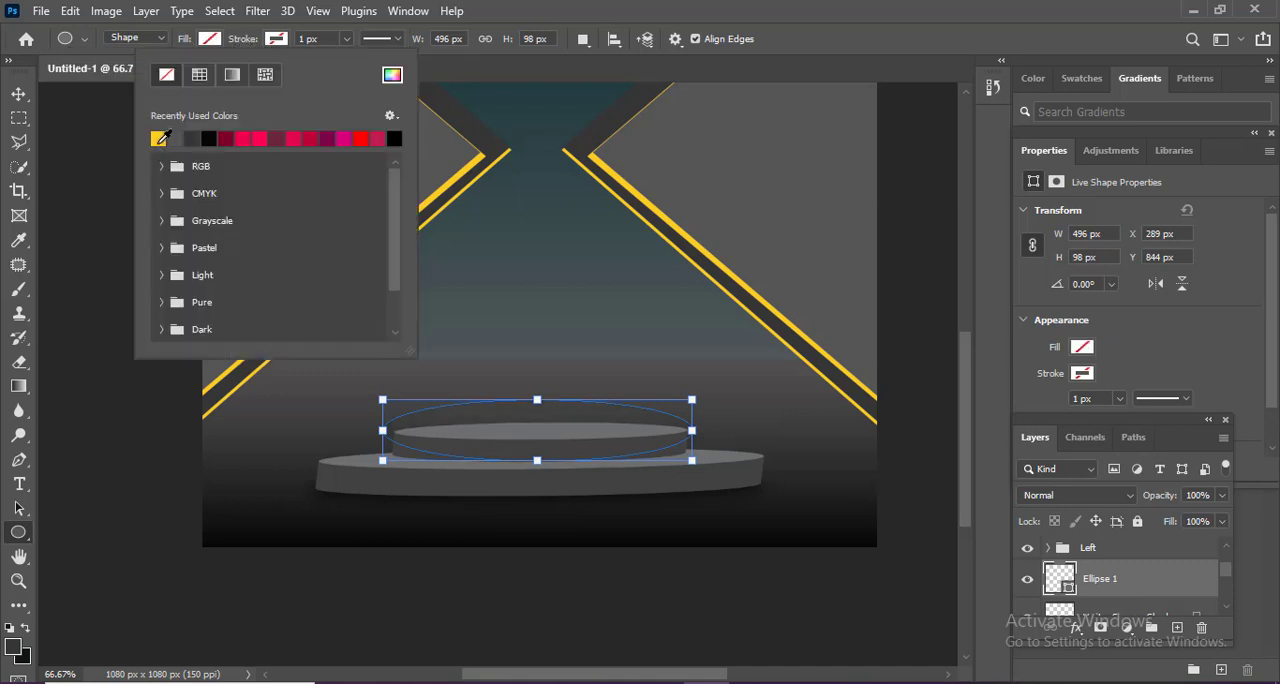
{"action": "left_click", "coordinate": [158, 138]}
{"action": "left_click", "coordinate": [346, 38]}
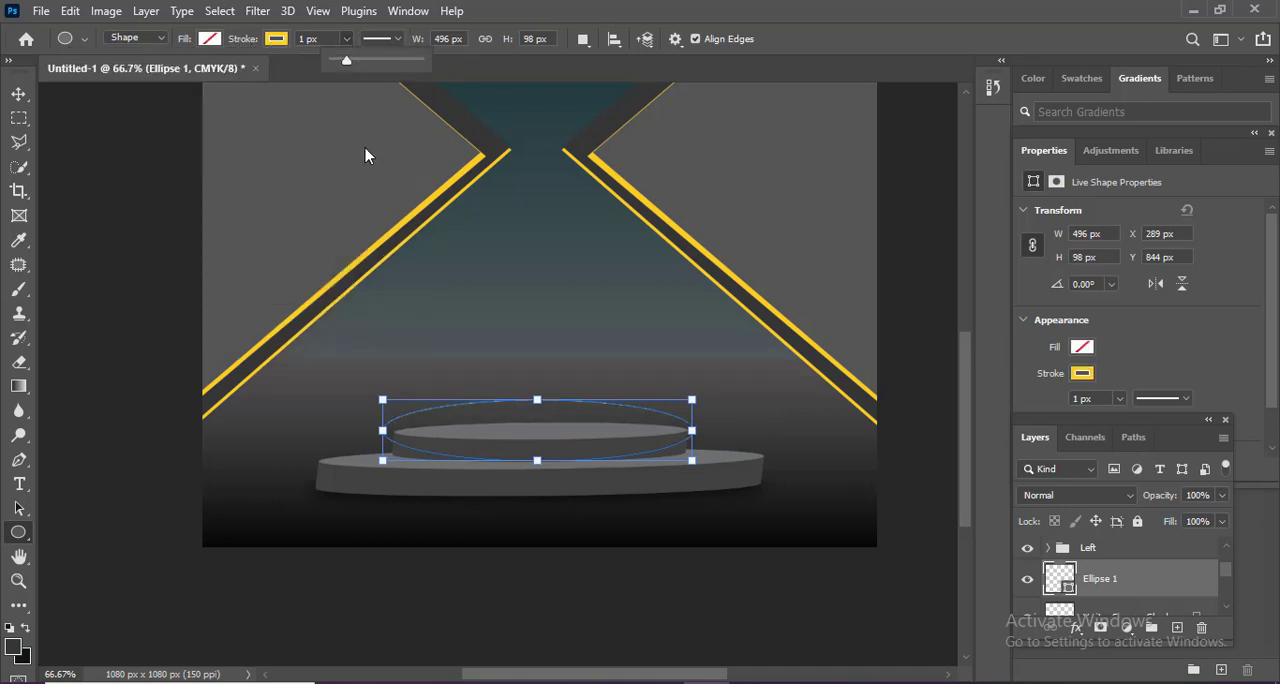
{"action": "left_click_drag", "start_coordinate": [346, 60], "coordinate": [349, 60]}
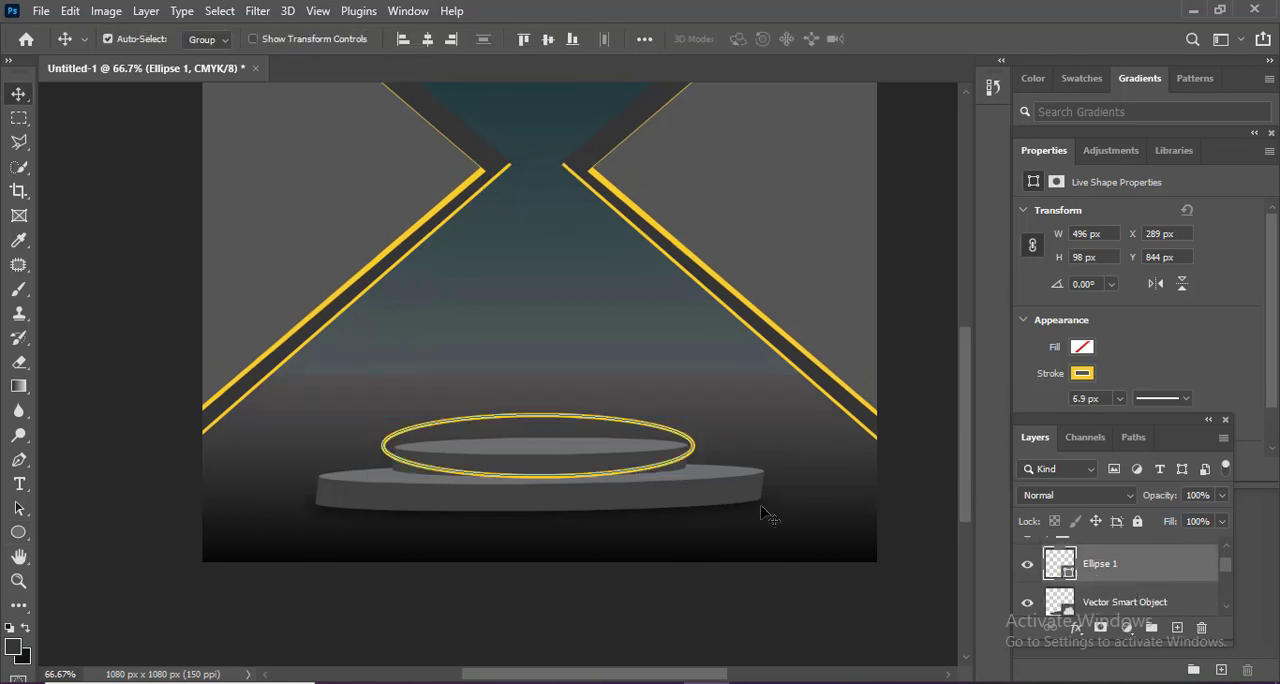
Warp the yellow ellipse so that its lower edge follows the curved front of the podium's upper tier.
{"action": "scroll", "coordinate": [657, 509], "scroll_direction": "up", "scroll_amount": 1}
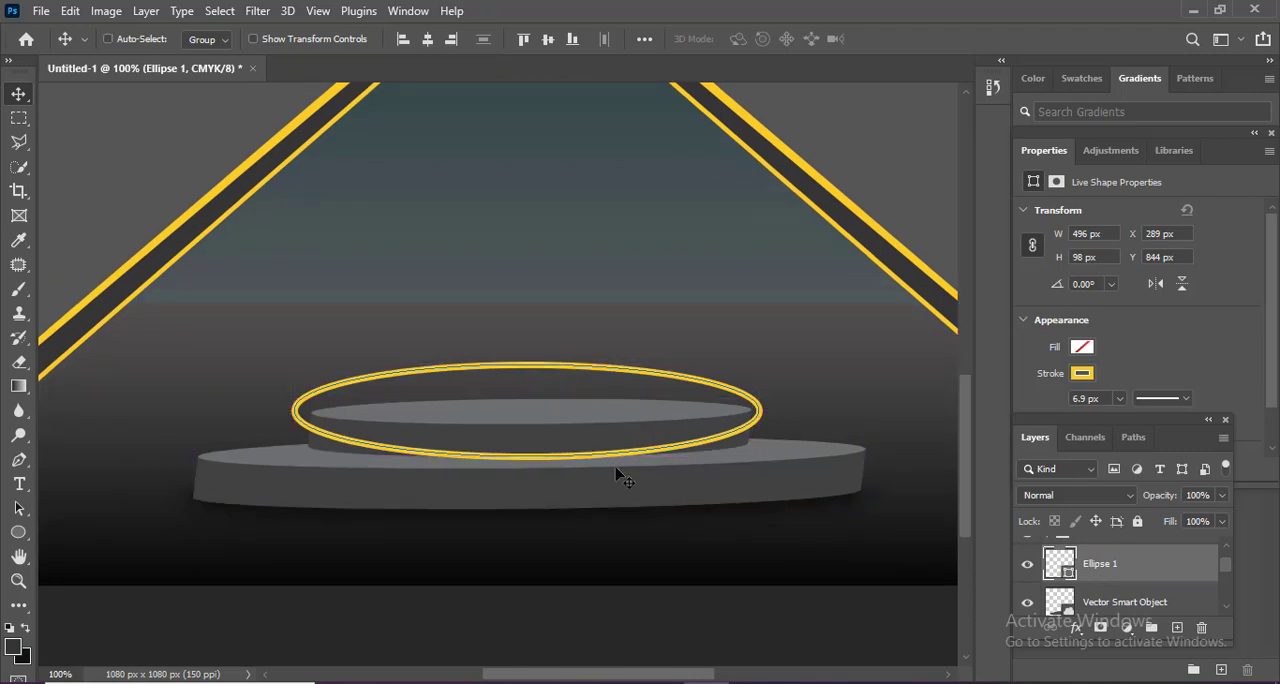
{"action": "key", "text": "ctrl+t"}
{"action": "right_click", "coordinate": [636, 349]}
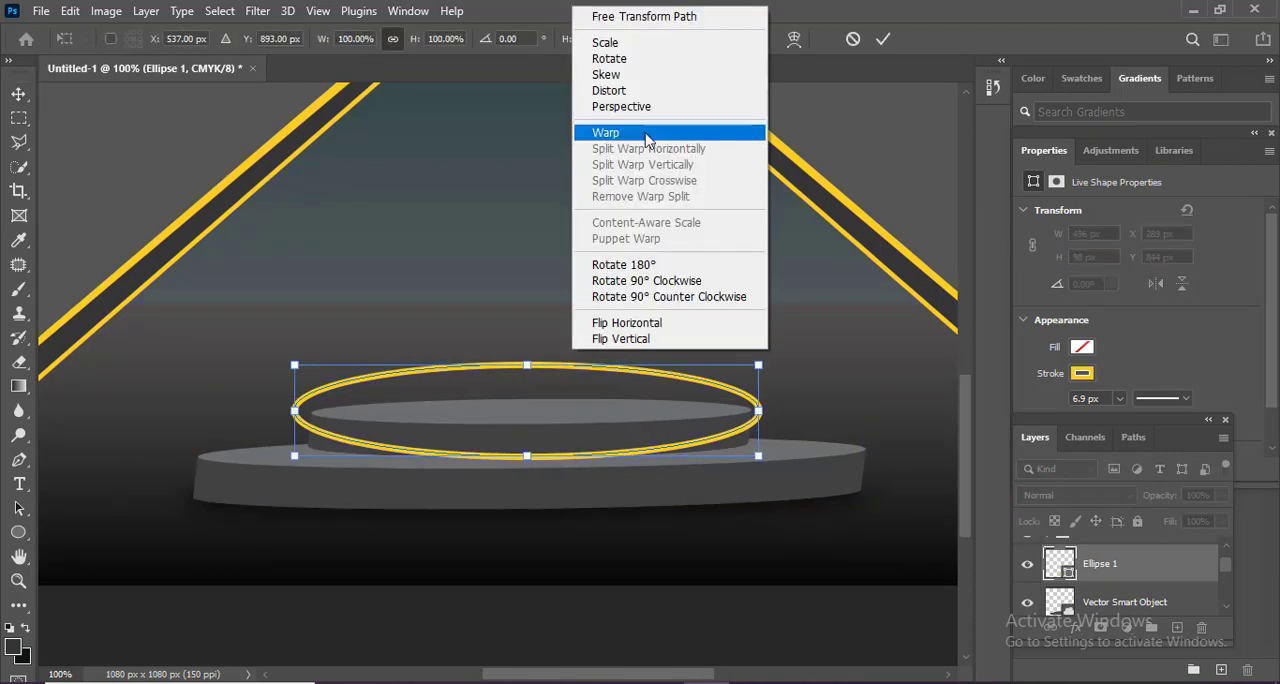
{"action": "left_click", "coordinate": [648, 131]}
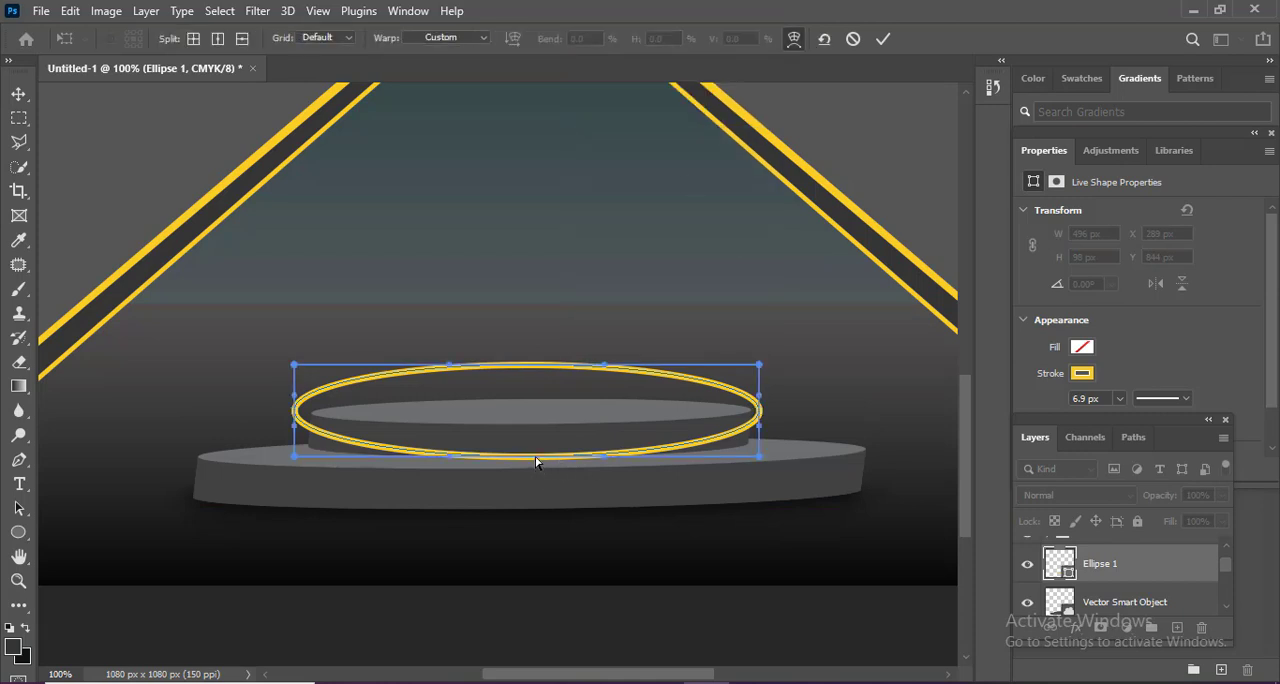
{"action": "left_click_drag", "start_coordinate": [536, 462], "coordinate": [537, 449]}
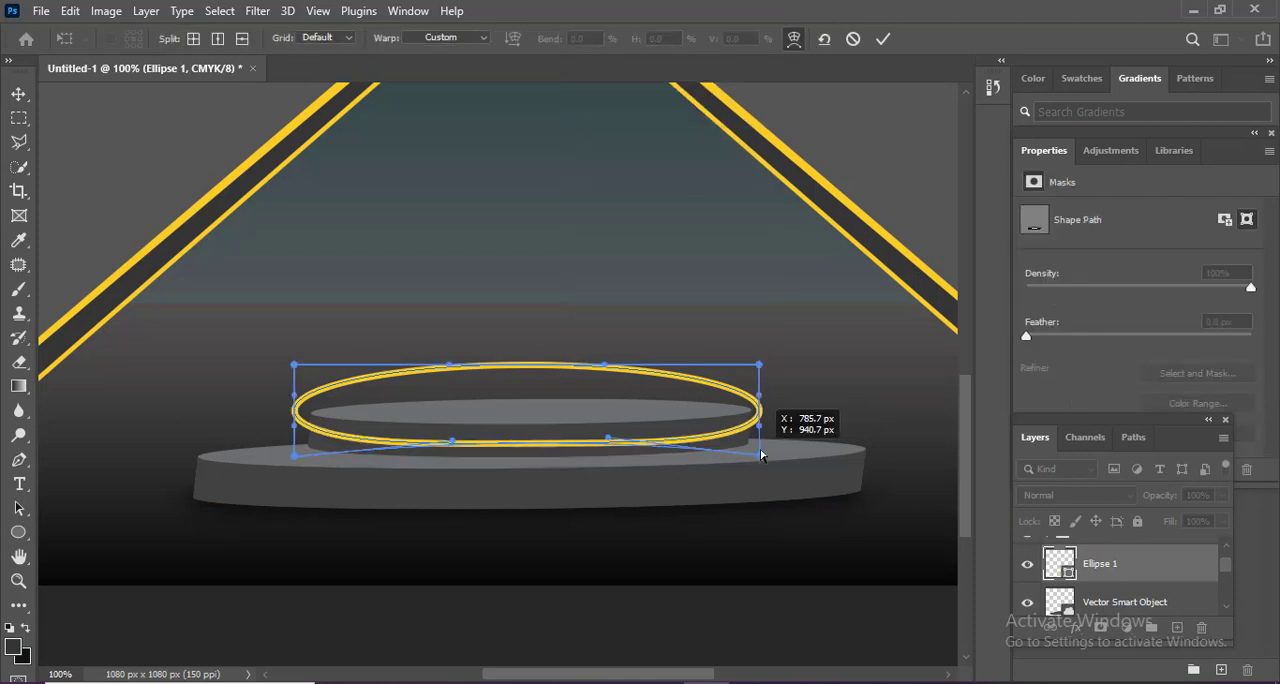
{"action": "left_click_drag", "start_coordinate": [760, 455], "coordinate": [760, 440]}
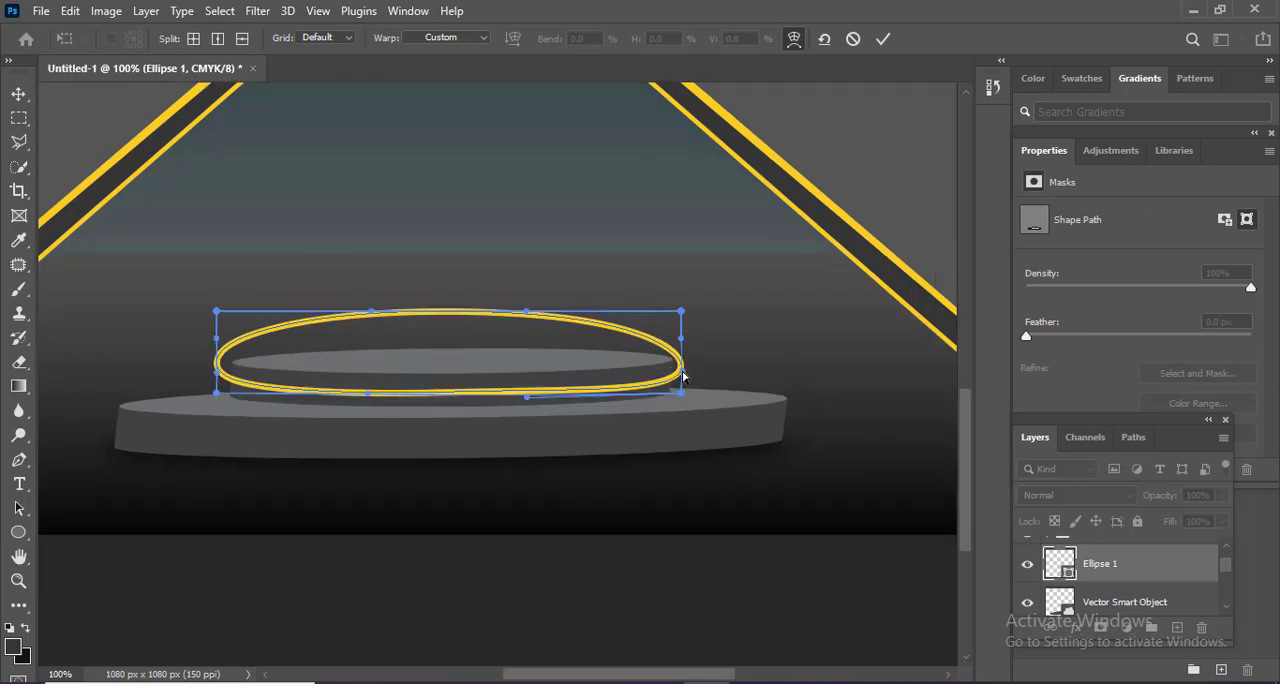
{"action": "key", "text": "Return"}
Rasterize the yellow ellipse and erase its back and left curve around the podium's upper tier.
{"action": "key", "text": "e"}
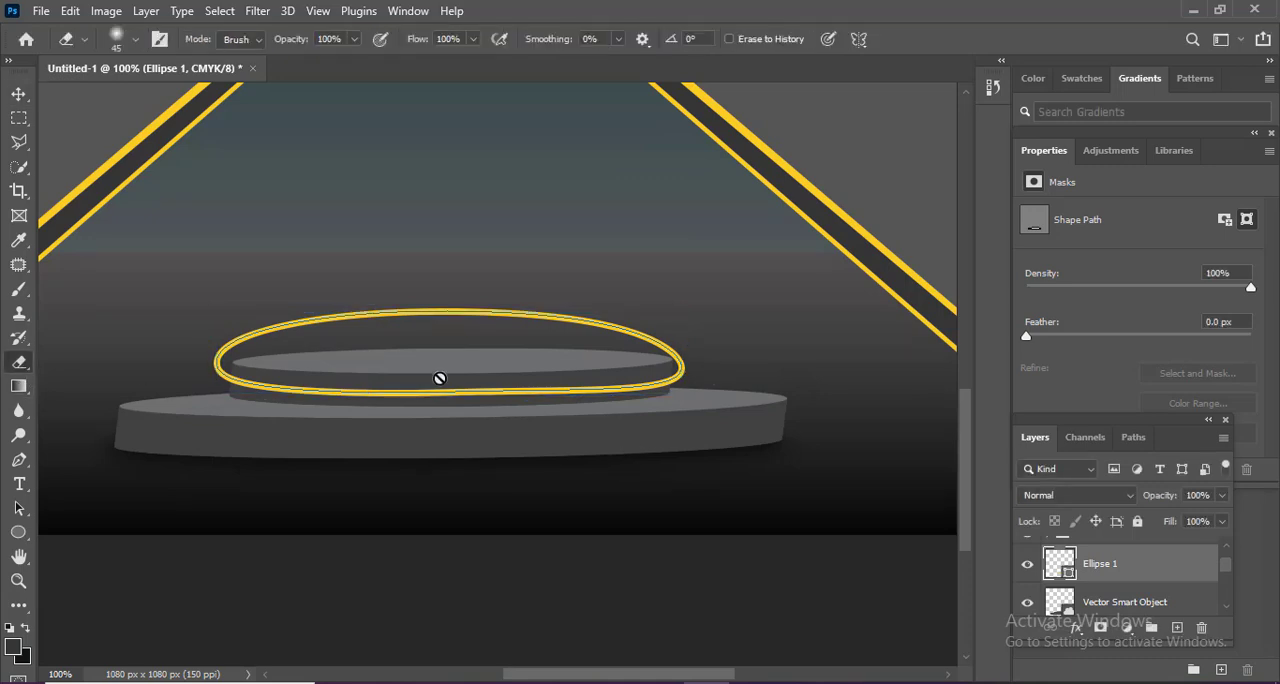
{"action": "left_click", "coordinate": [488, 373]}
{"action": "left_click", "coordinate": [569, 287]}
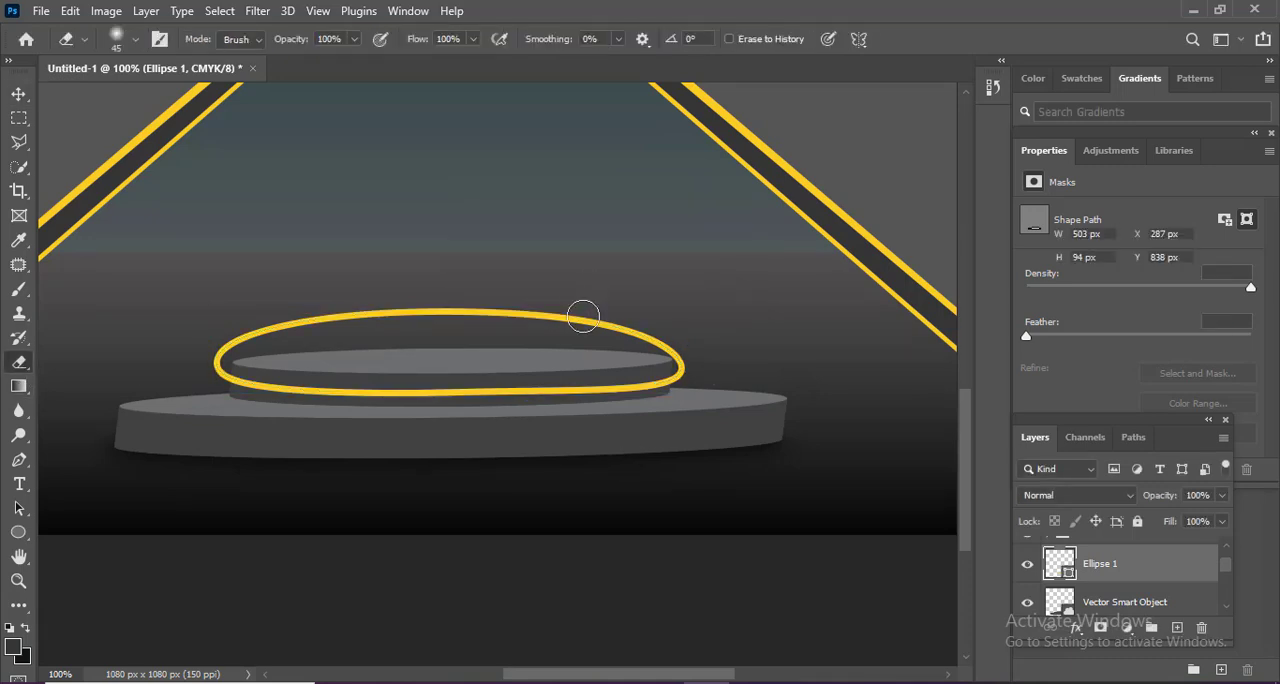
{"action": "key", "text": "bracketleft"}
{"action": "left_click_drag", "start_coordinate": [595, 322], "coordinate": [383, 316]}
{"action": "mouse_move", "coordinate": [302, 318]}
{"action": "left_mouse_down"}
{"action": "mouse_move", "coordinate": [360, 313]}
{"action": "mouse_move", "coordinate": [219, 372]}
{"action": "left_mouse_up"}
Erase the ring's remaining right curve with a 25 px eraser and clean up the band's left end at 10 px.
{"action": "key", "text": "bracketleft"}
{"action": "key", "text": "bracketleft"}
{"action": "key", "text": "bracketleft"}
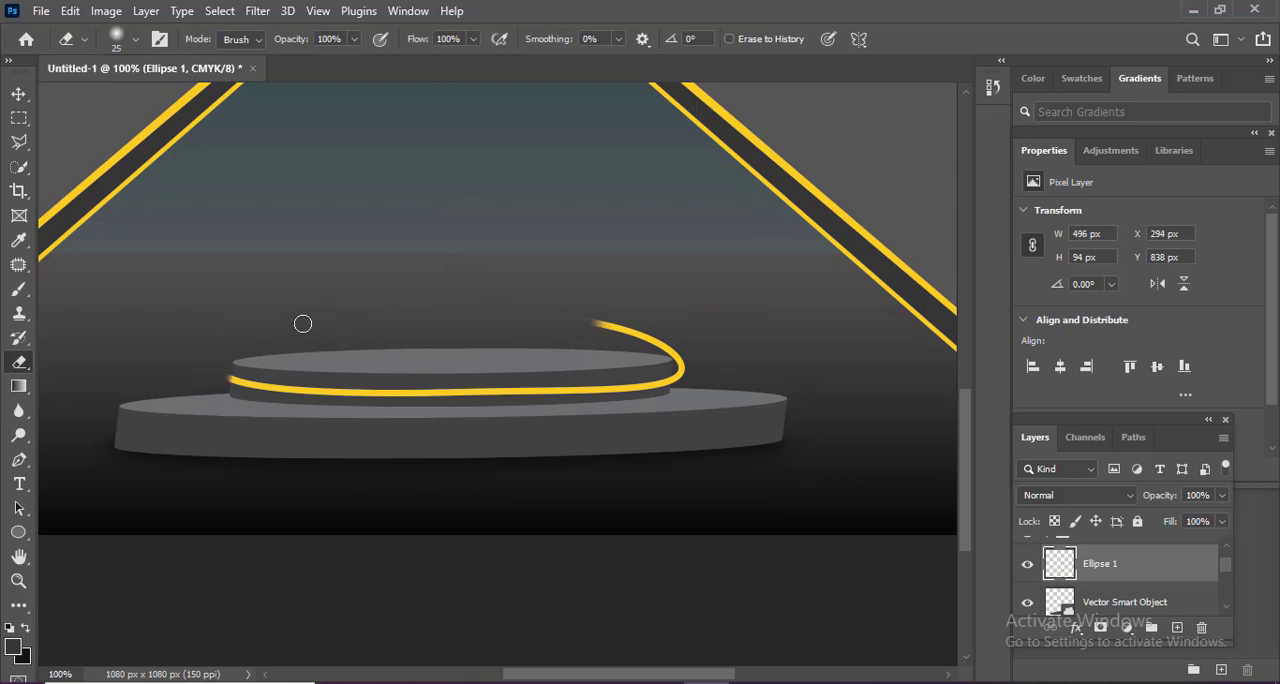
{"action": "left_click_drag", "start_coordinate": [598, 323], "coordinate": [681, 376]}
{"action": "key", "text": "bracketleft"}
{"action": "key", "text": "bracketleft"}
{"action": "key", "text": "bracketleft"}
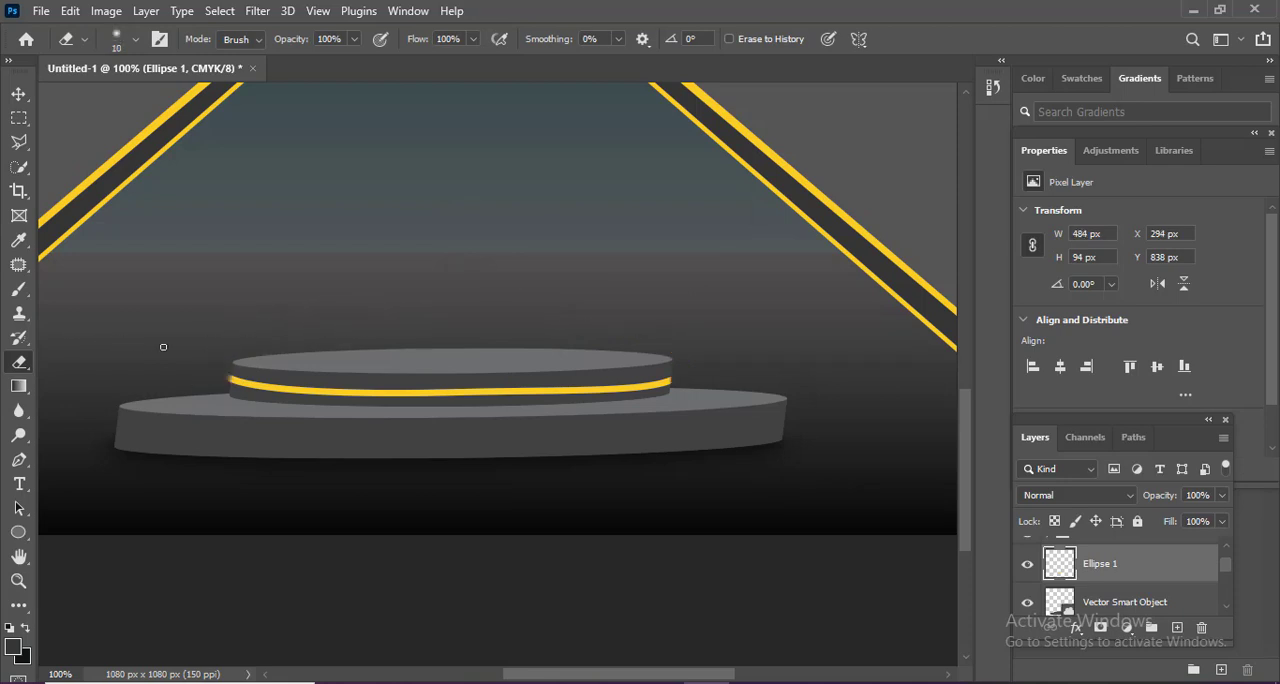
{"action": "left_click", "coordinate": [226, 377]}
{"action": "key", "text": "ctrl+0"}
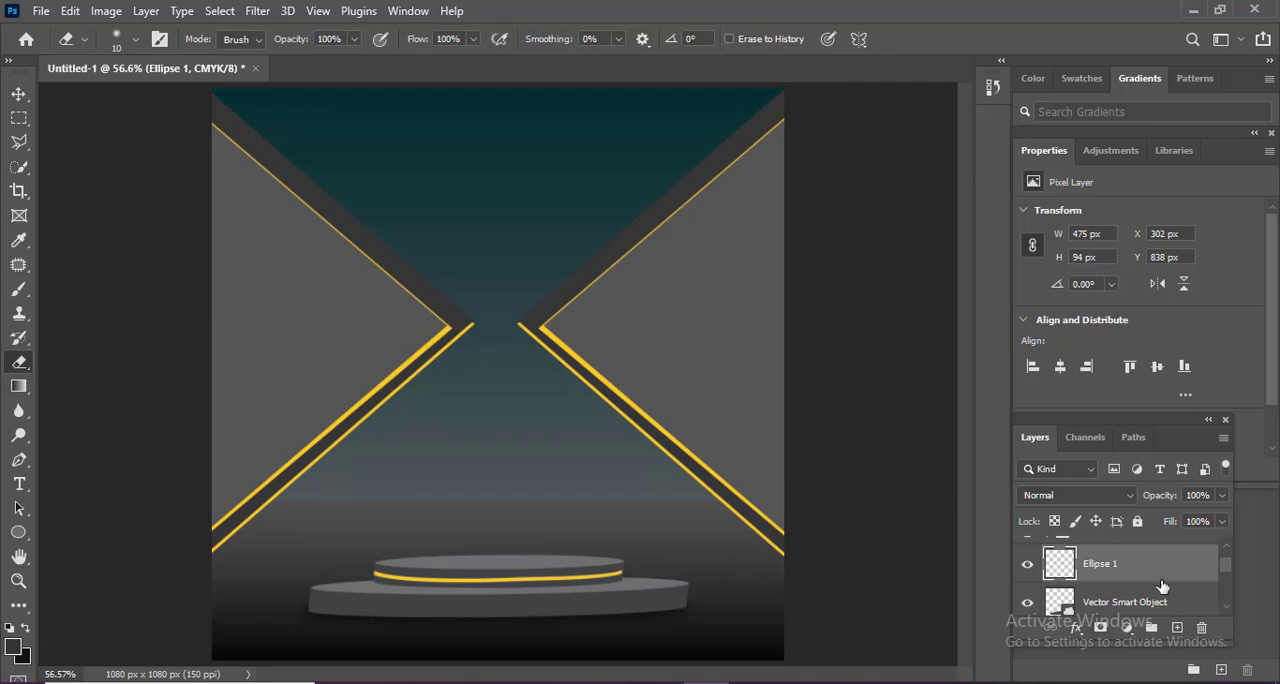
Duplicate the yellow band layer and move the original above its copy.
{"action": "key", "text": "ctrl+j"}
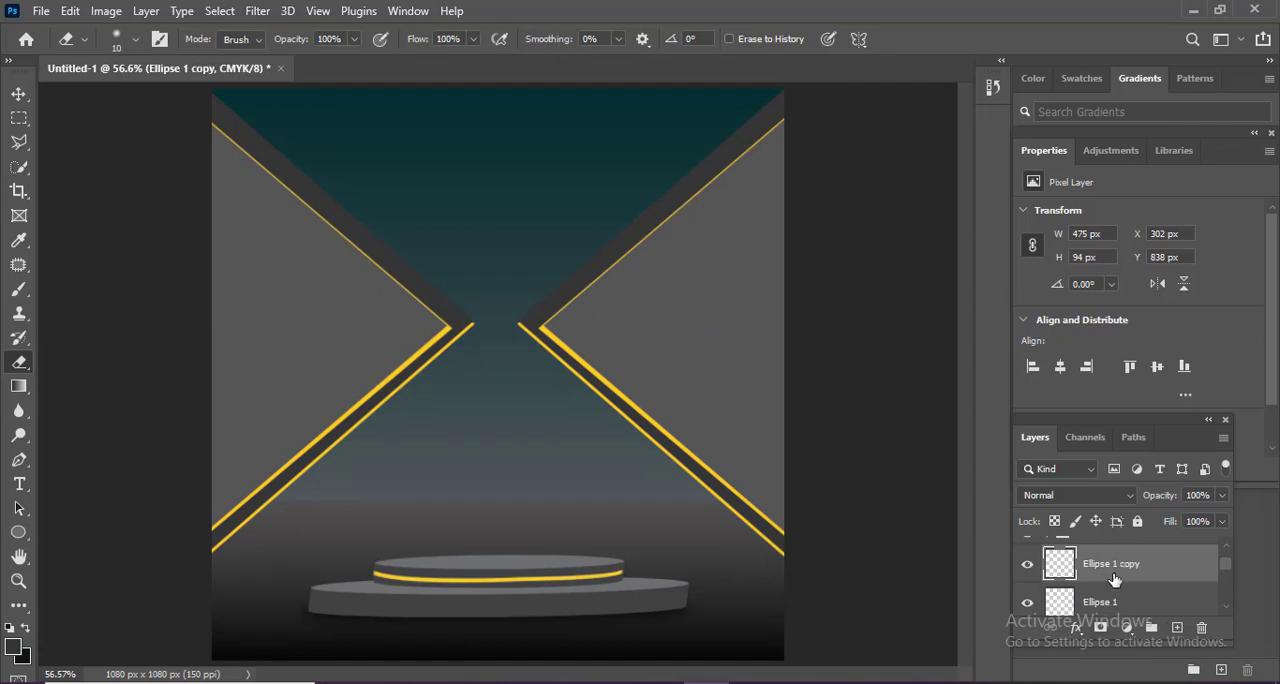
{"action": "left_click", "coordinate": [1120, 604]}
{"action": "key", "text": "ctrl+bracketright"}
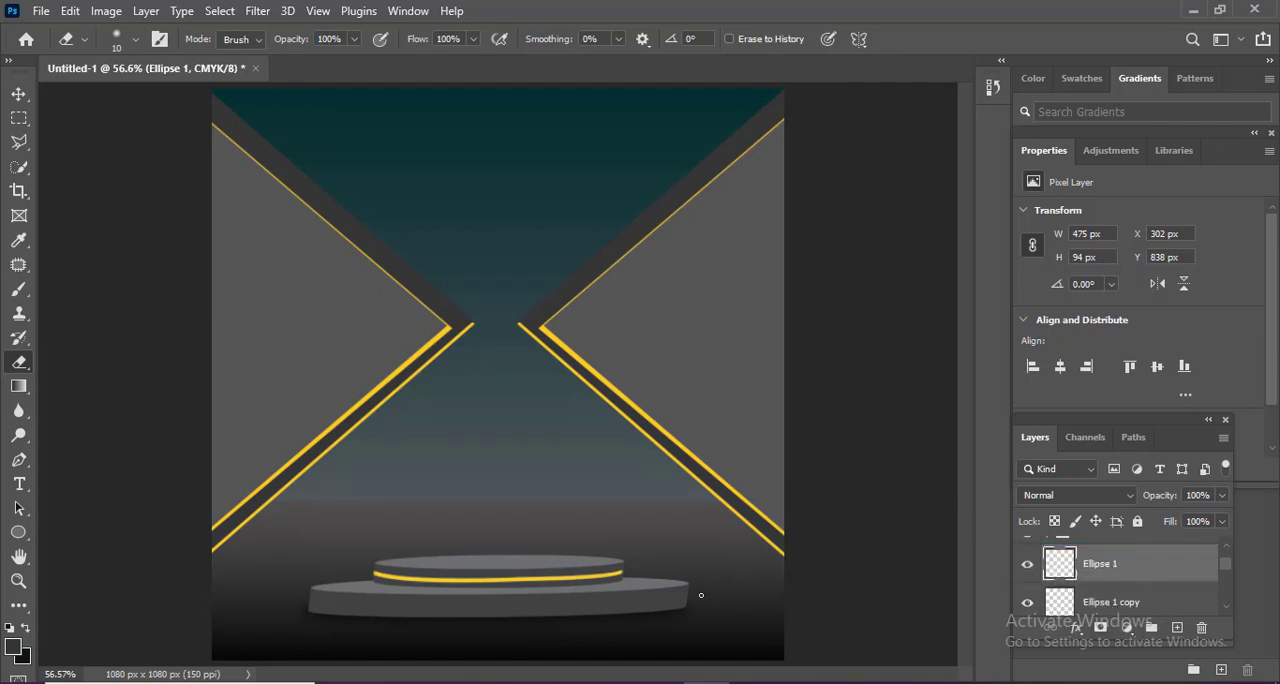
Move the original yellow band down onto the podium's lower tier and widen it to 722 px.
{"action": "key", "text": "ctrl+t"}
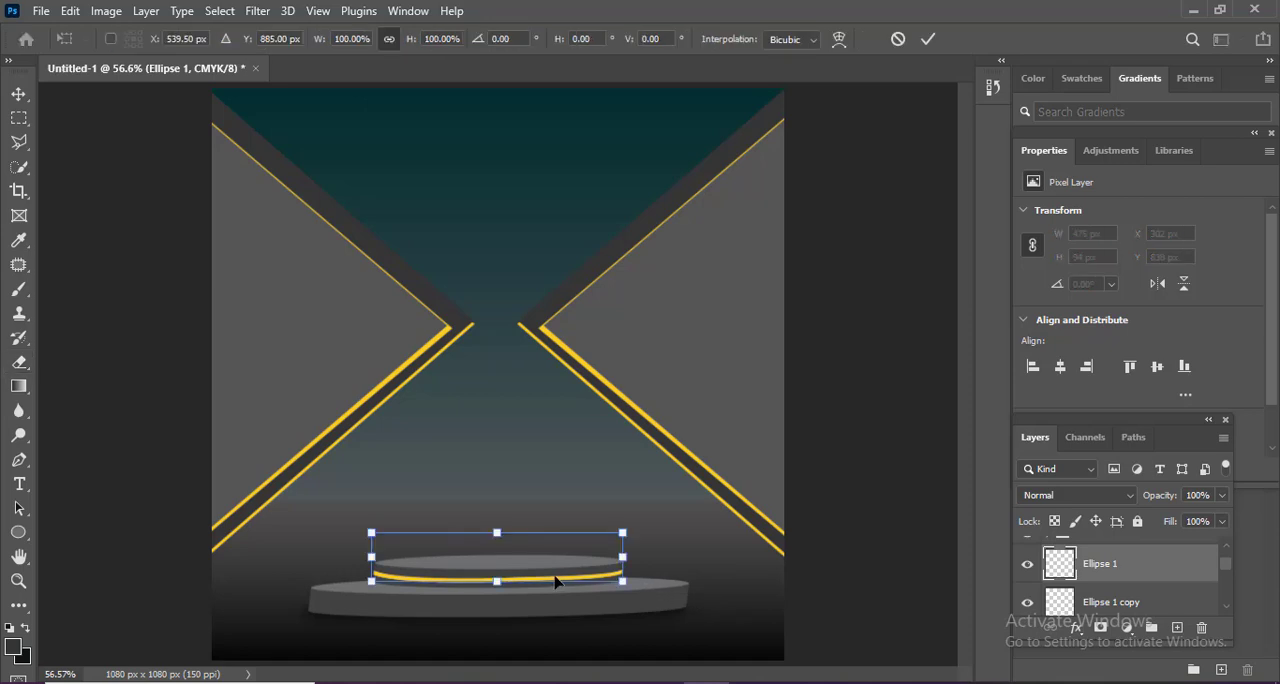
{"action": "left_click_drag", "start_coordinate": [555, 582], "coordinate": [551, 607]}
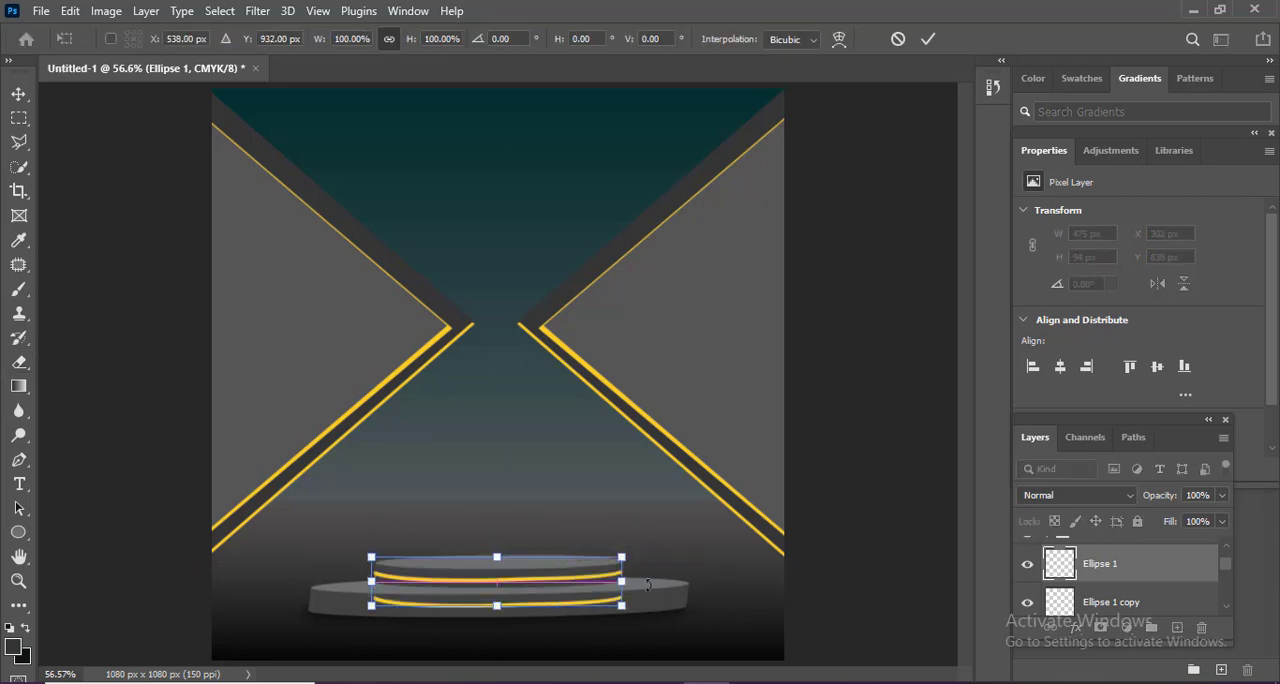
{"action": "left_click_drag", "start_coordinate": [622, 581], "coordinate": [681, 573]}
{"action": "key", "text": "Return"}
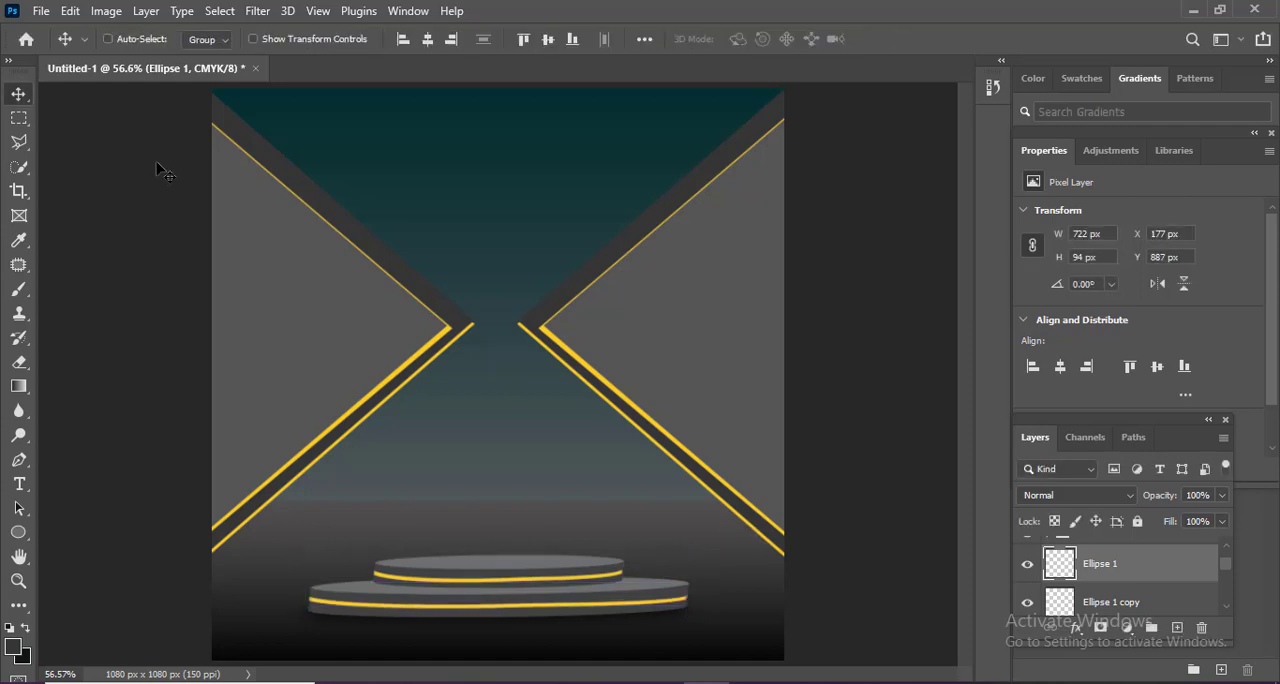
On a new layer, fill a rectangular selection about 260 × 890 px above the podium with a yellow-to-transparent gradient fading upward.
{"action": "key", "text": "ctrl+minus"}
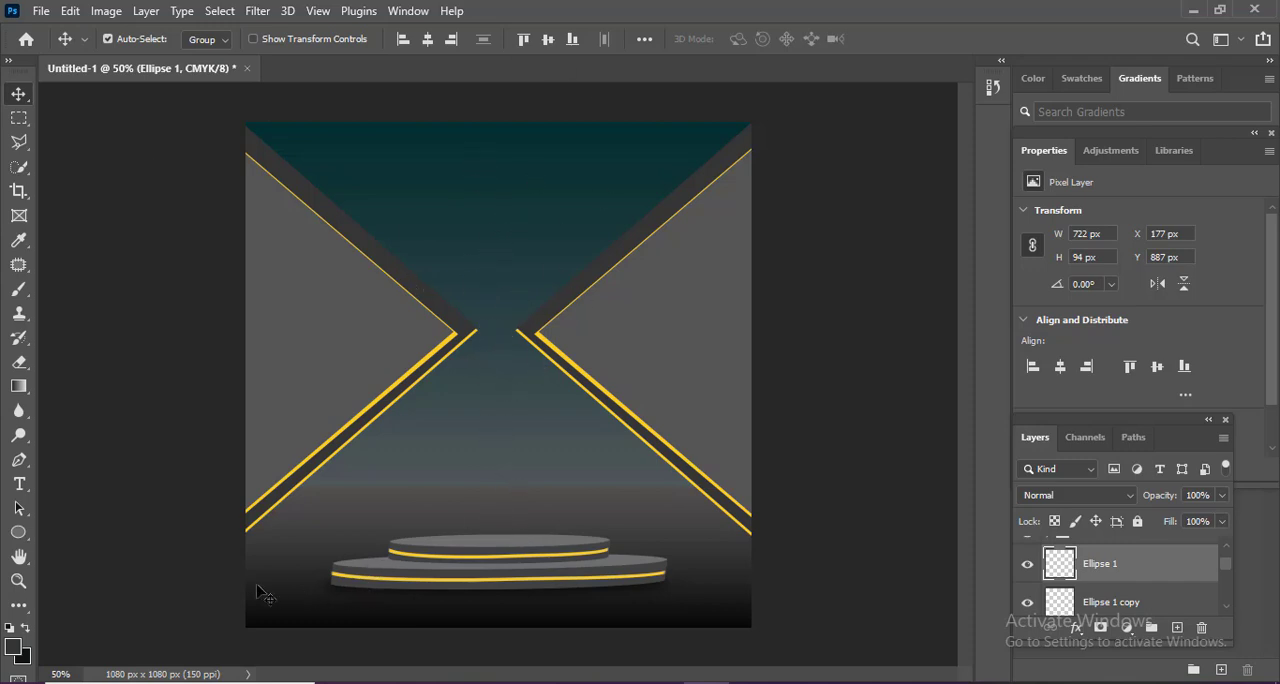
{"action": "left_click", "coordinate": [1178, 627]}
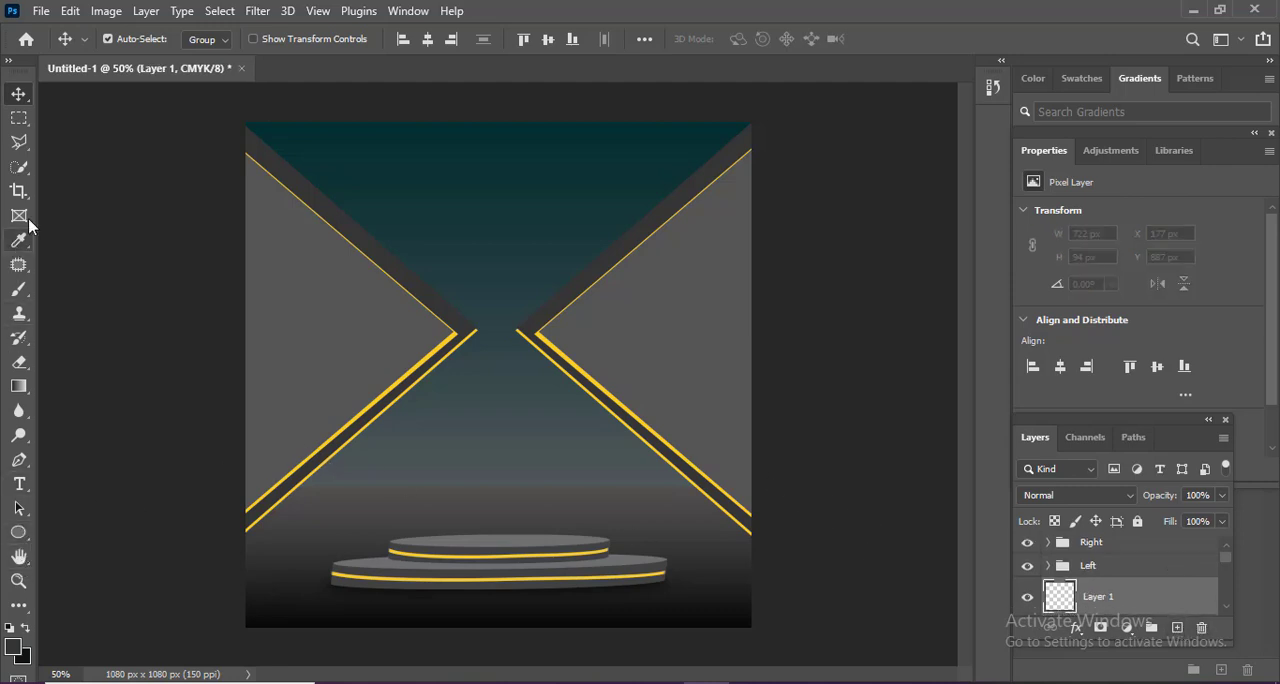
{"action": "left_click_drag", "start_coordinate": [19, 118], "coordinate": [73, 125]}
{"action": "left_click", "coordinate": [73, 122]}
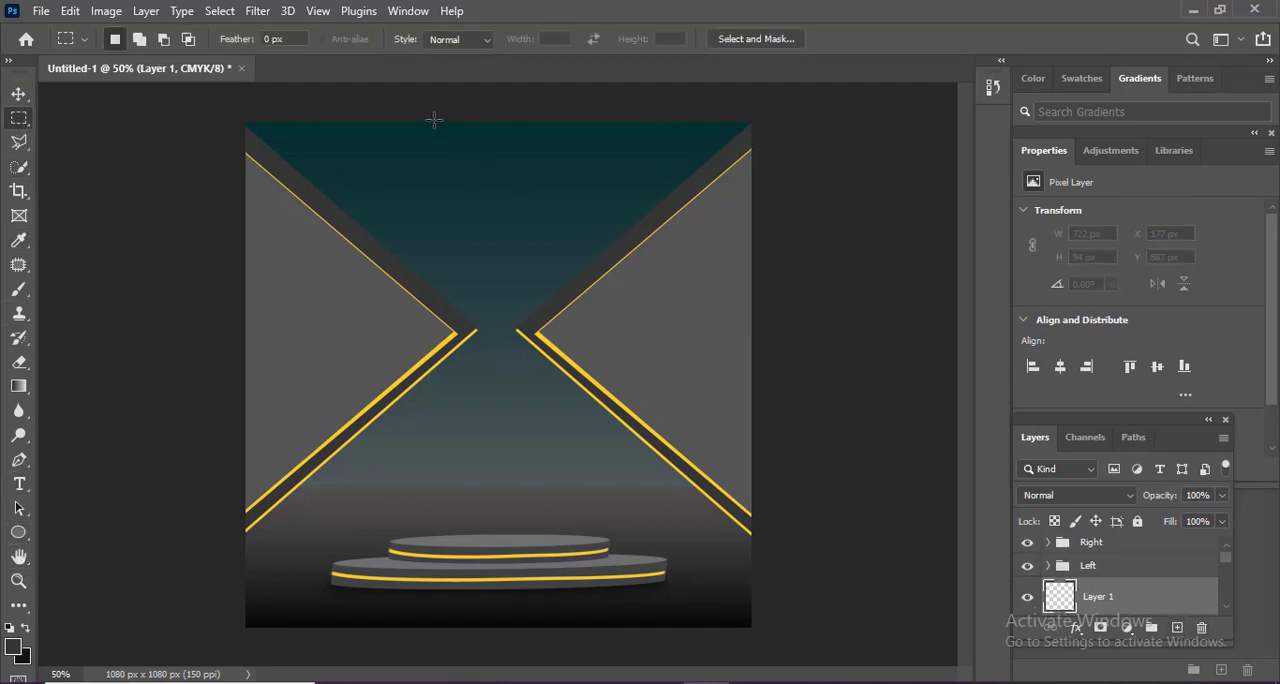
{"action": "left_click_drag", "start_coordinate": [433, 121], "coordinate": [556, 539]}
{"action": "key", "text": "g"}
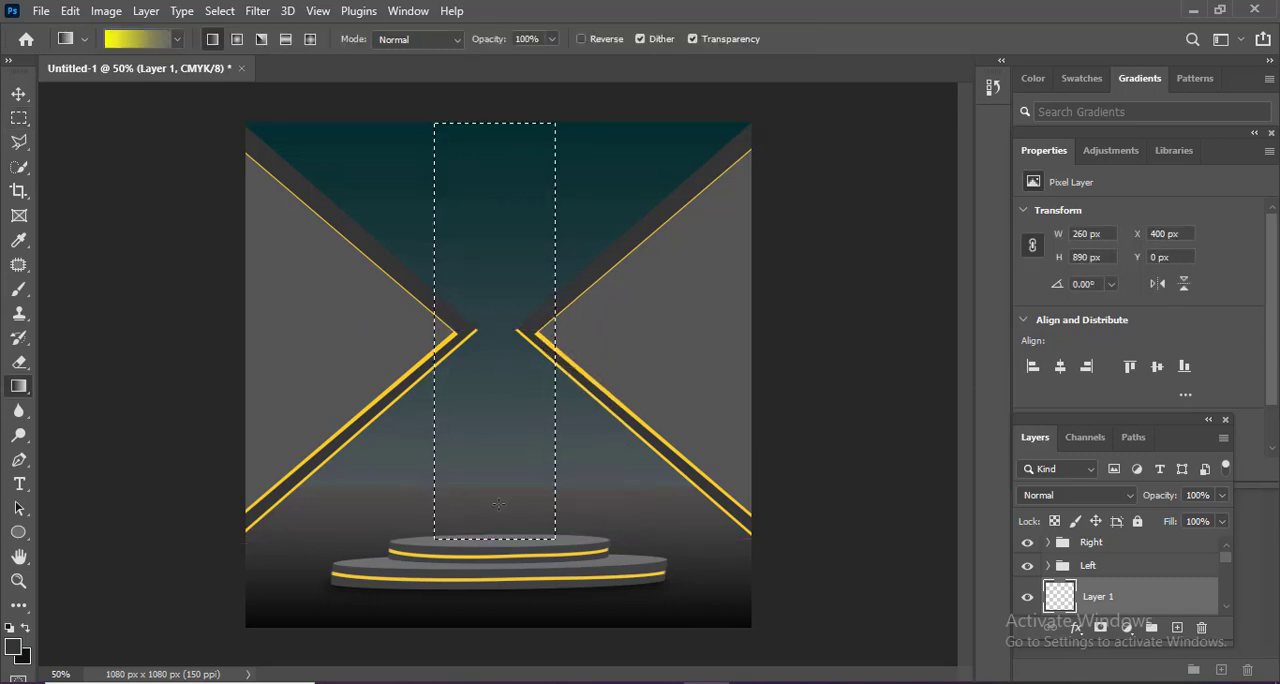
{"action": "left_click_drag", "start_coordinate": [498, 504], "coordinate": [499, 124]}
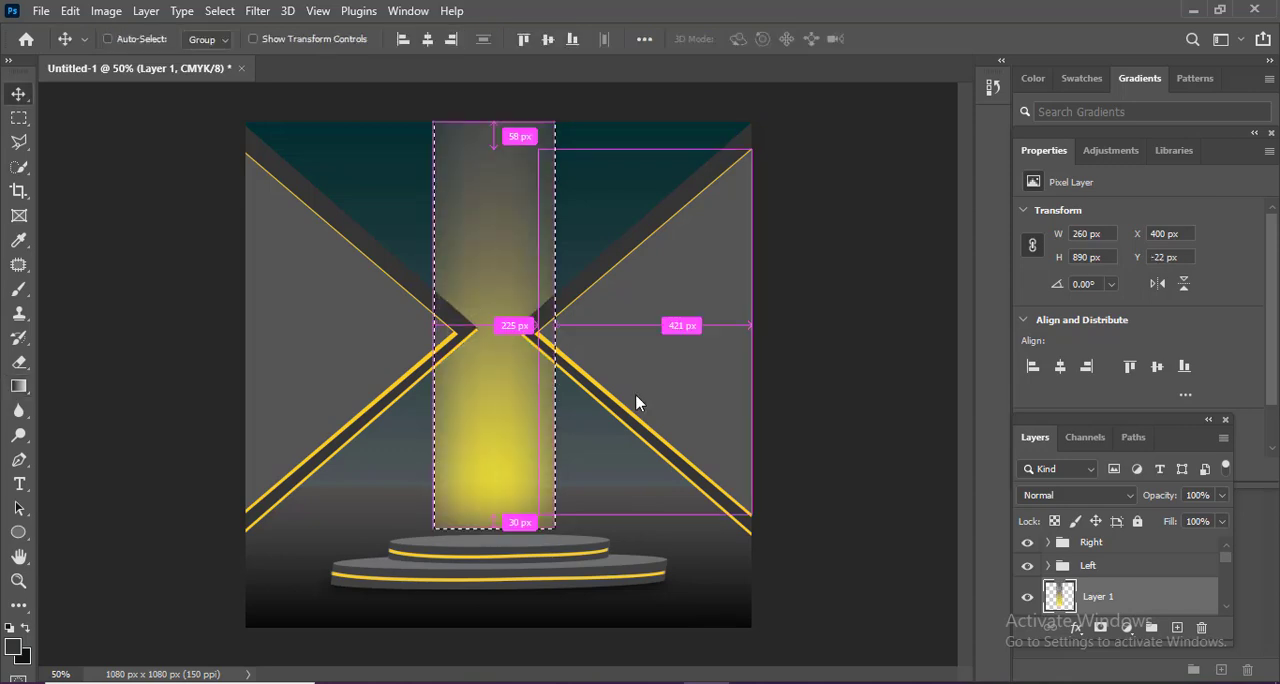
Taper the yellow gradient into a light beam by narrowing its top symmetrically with a perspective transform.
{"action": "key", "text": "ctrl+t"}
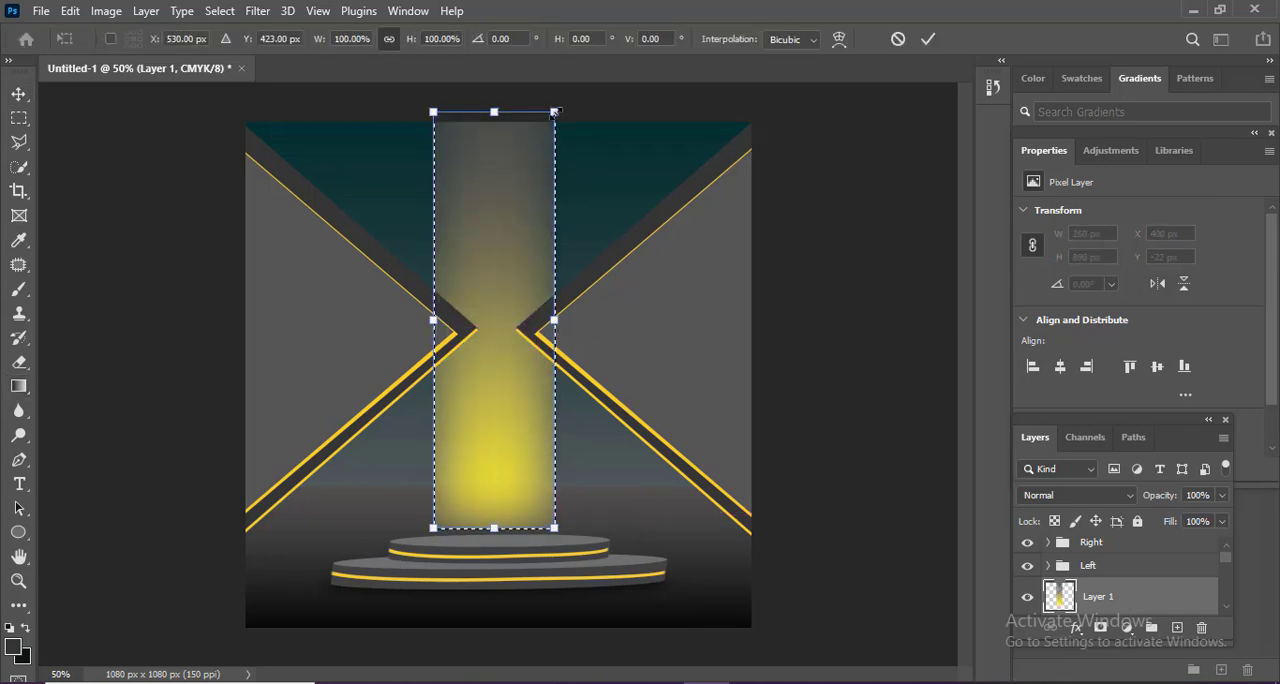
{"action": "left_click_drag", "start_coordinate": [555, 111], "coordinate": [487, 112]}
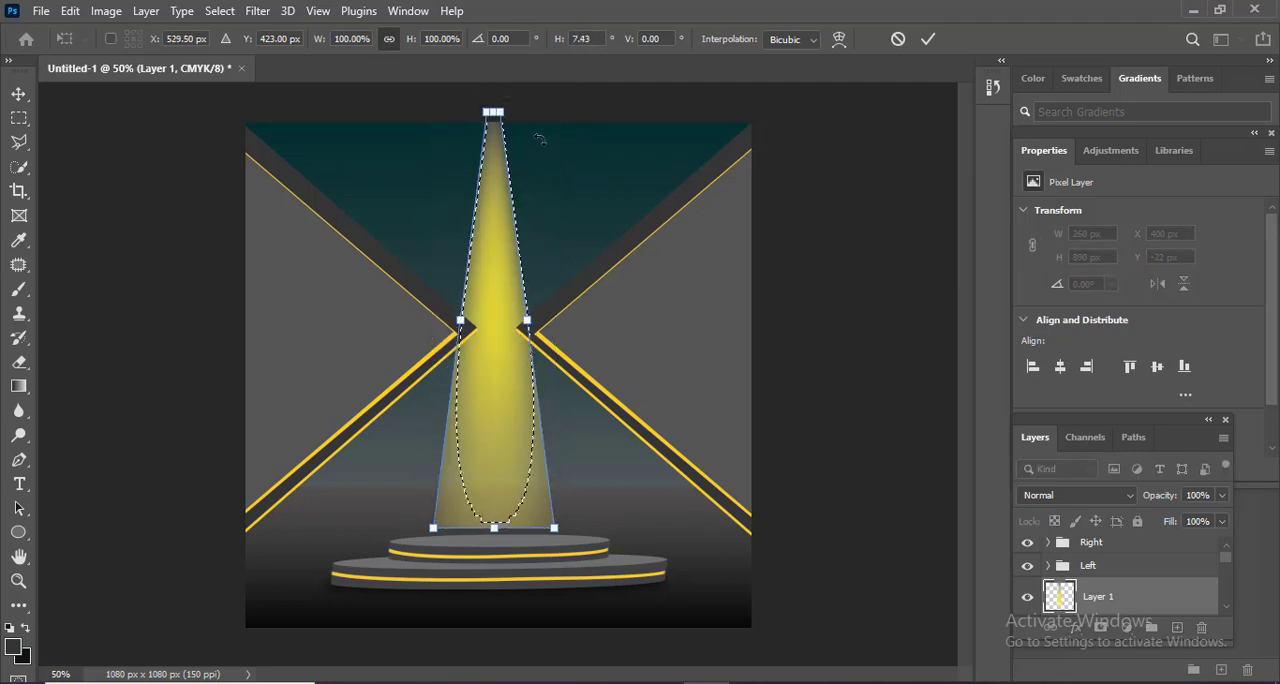
{"action": "key", "text": "Return"}
Soften the yellow light beam with a Gaussian Blur of 55.3 px radius.
{"action": "left_click", "coordinate": [257, 11]}
{"action": "mouse_move", "coordinate": [310, 256]}
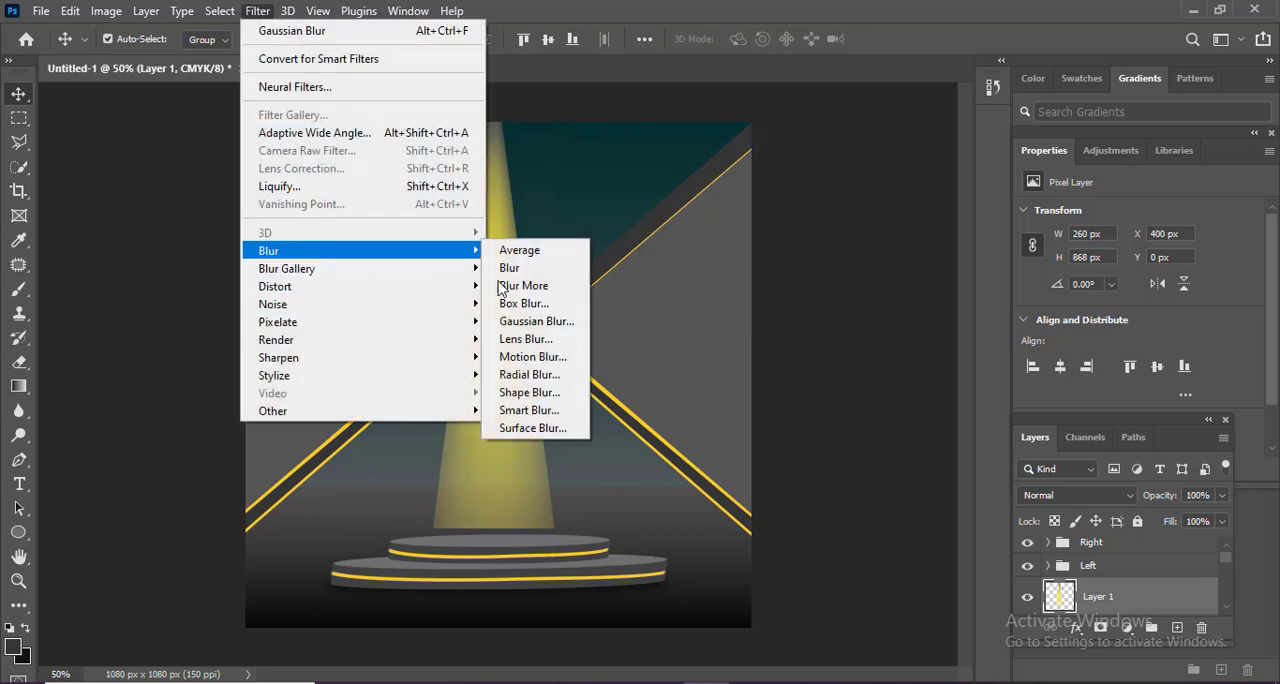
{"action": "left_click", "coordinate": [530, 321]}
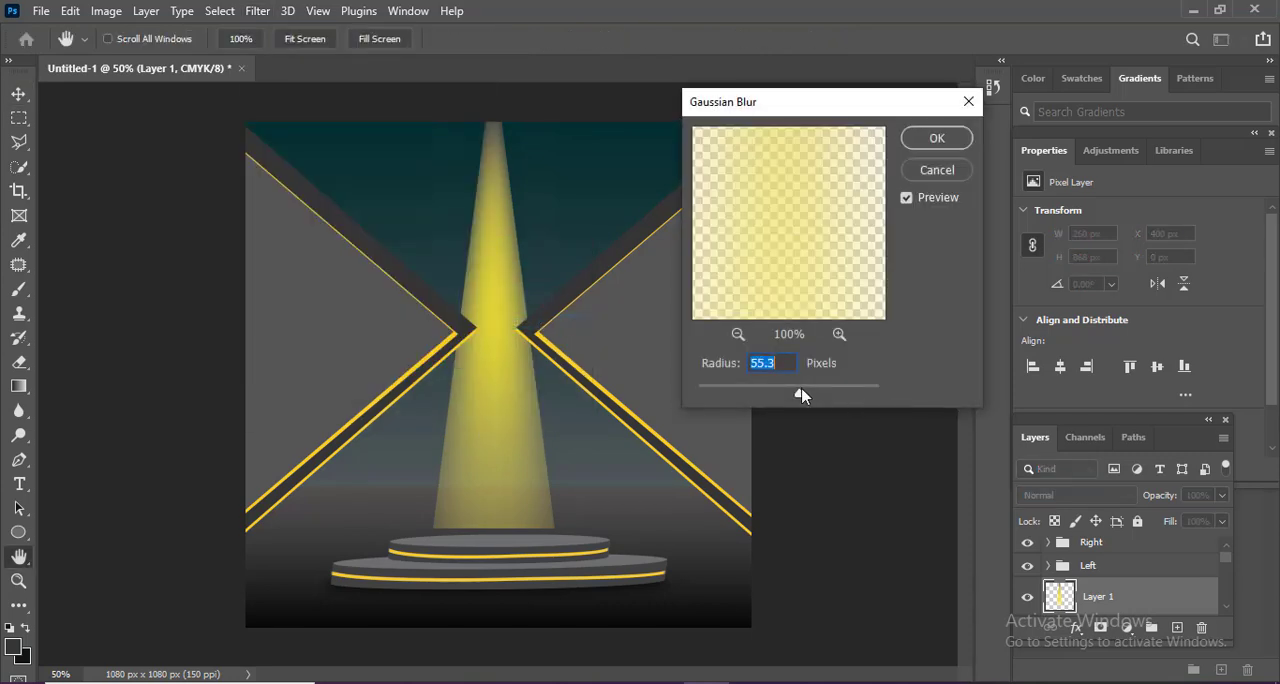
{"action": "left_click_drag", "start_coordinate": [801, 393], "coordinate": [910, 197]}
{"action": "left_click", "coordinate": [936, 140]}
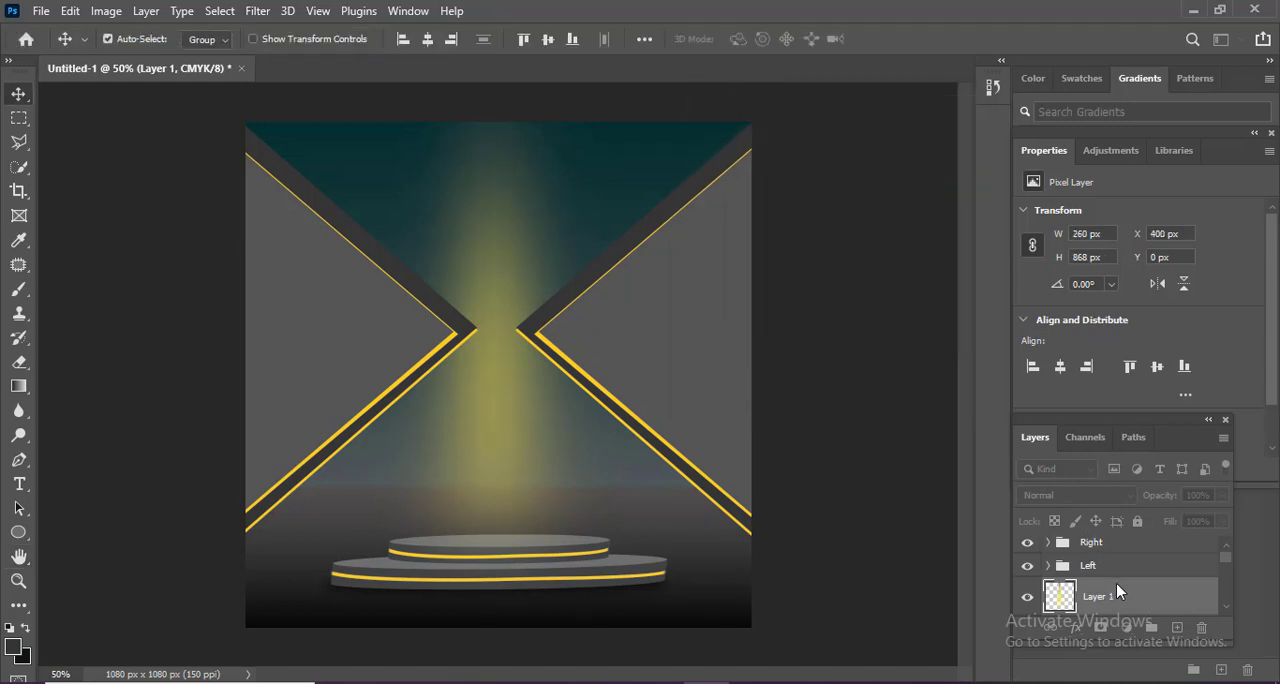
Lower the light beam layer's opacity to 74% and toggle its visibility to compare the effect.
{"action": "left_click", "coordinate": [1222, 495]}
{"action": "left_click_drag", "start_coordinate": [1224, 518], "coordinate": [1197, 521]}
{"action": "left_click", "coordinate": [1027, 599]}
{"action": "left_click", "coordinate": [1027, 599]}
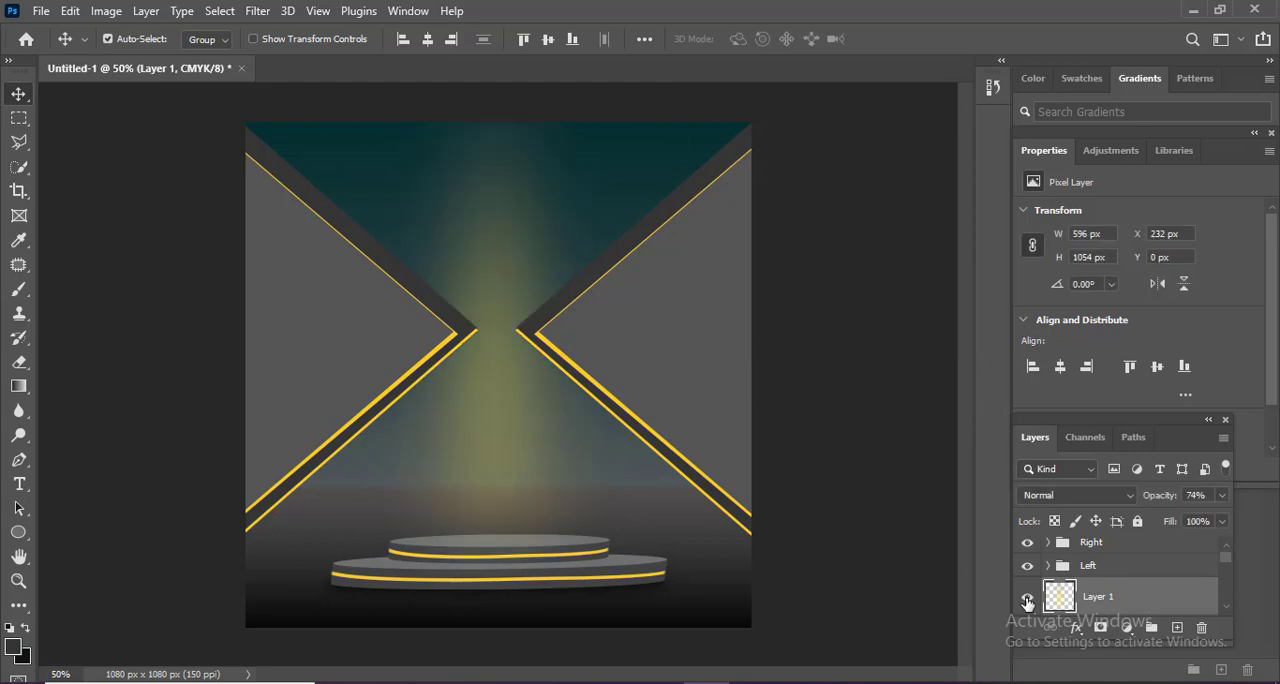
{"action": "left_click", "coordinate": [1027, 599]}
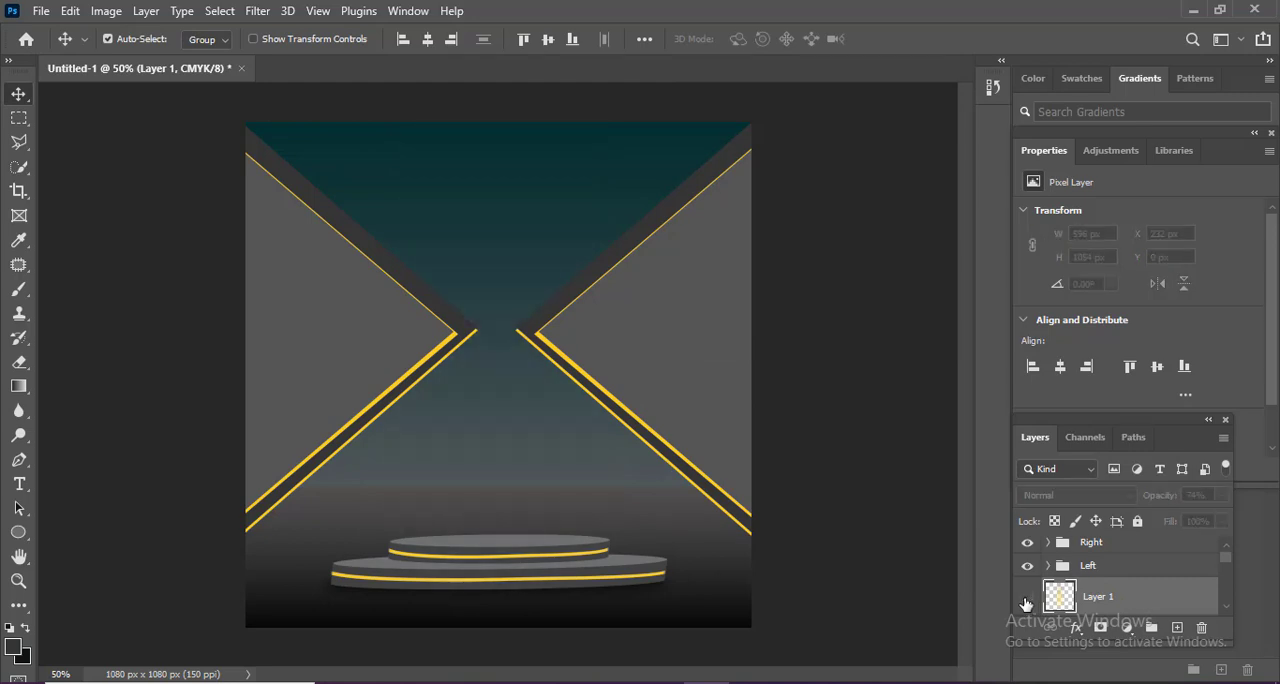
{"action": "left_click", "coordinate": [1027, 599]}
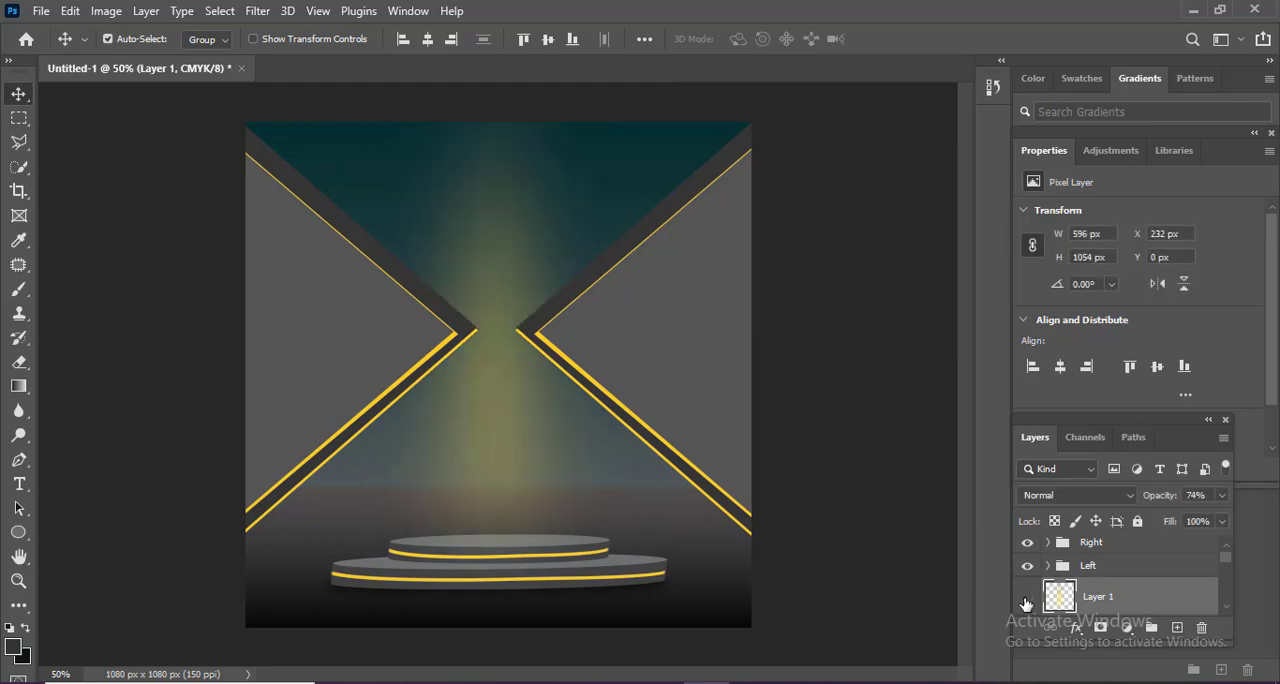
{"action": "left_click", "coordinate": [1027, 599]}
{"action": "left_click", "coordinate": [1027, 599]}
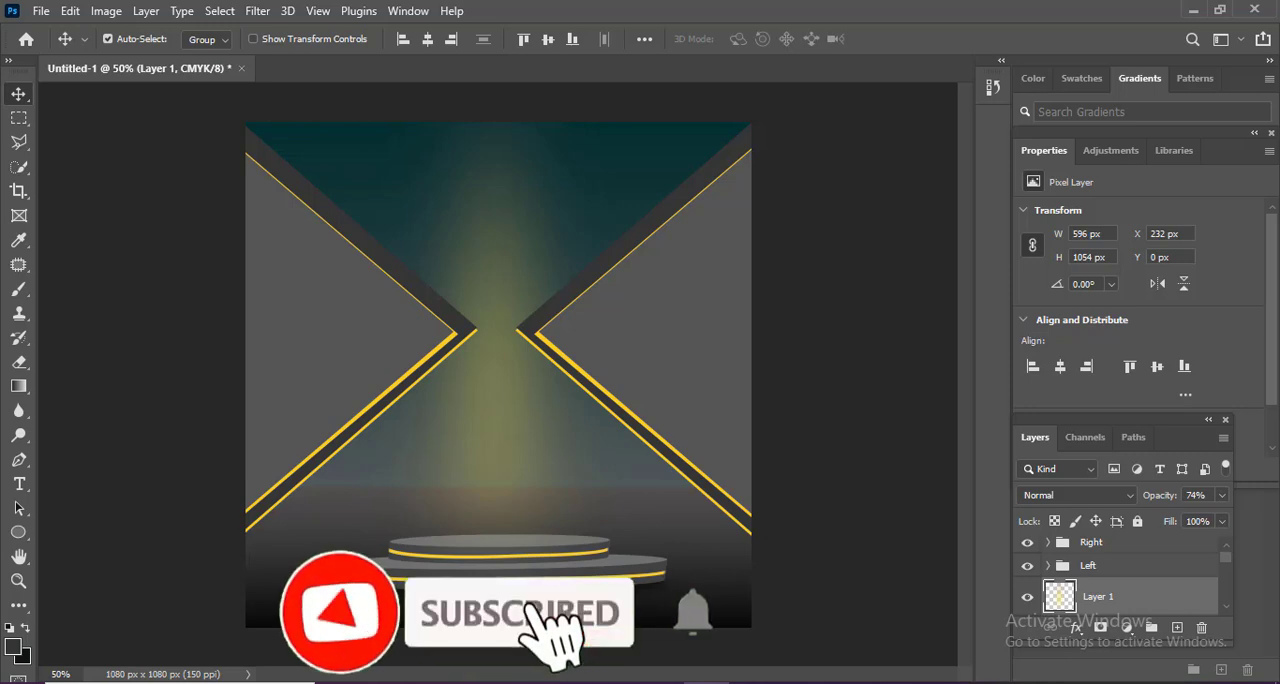
Set the light beam layer's opacity to 61% and check the effect with its visibility toggle.
{"action": "left_click", "coordinate": [1222, 495]}
{"action": "left_click_drag", "start_coordinate": [1205, 513], "coordinate": [1186, 521]}
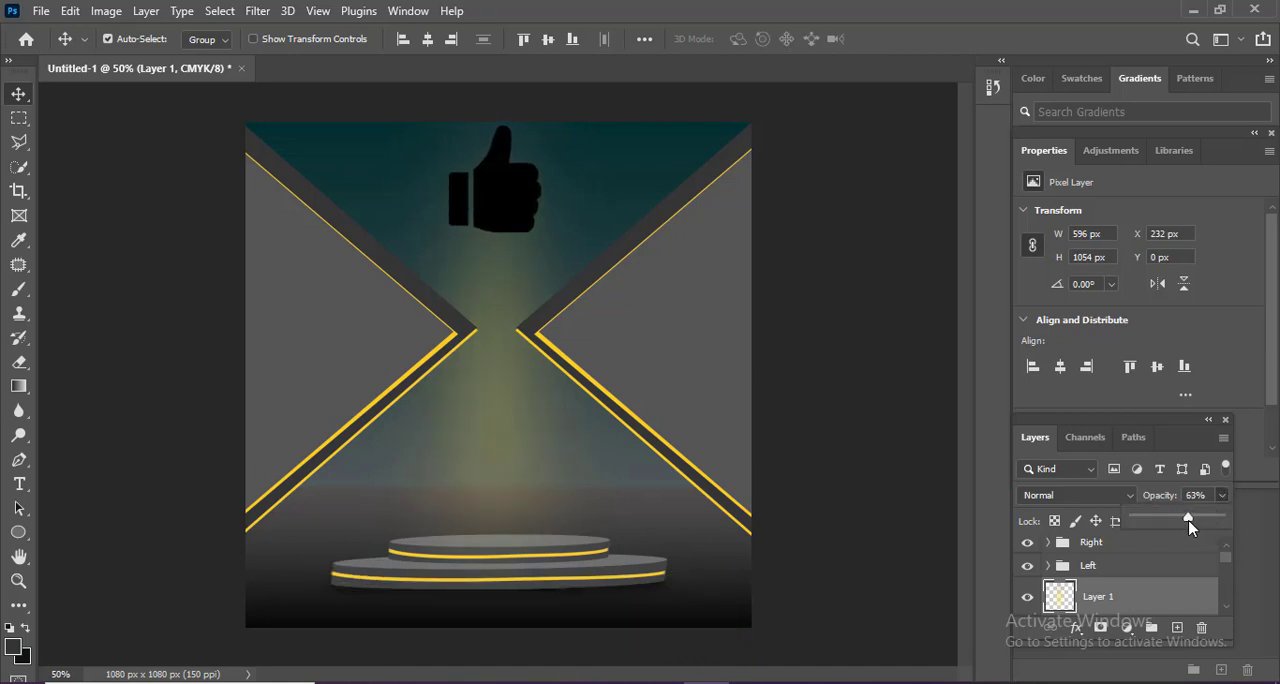
{"action": "left_click_drag", "start_coordinate": [1190, 527], "coordinate": [1188, 527]}
{"action": "left_click", "coordinate": [1029, 599]}
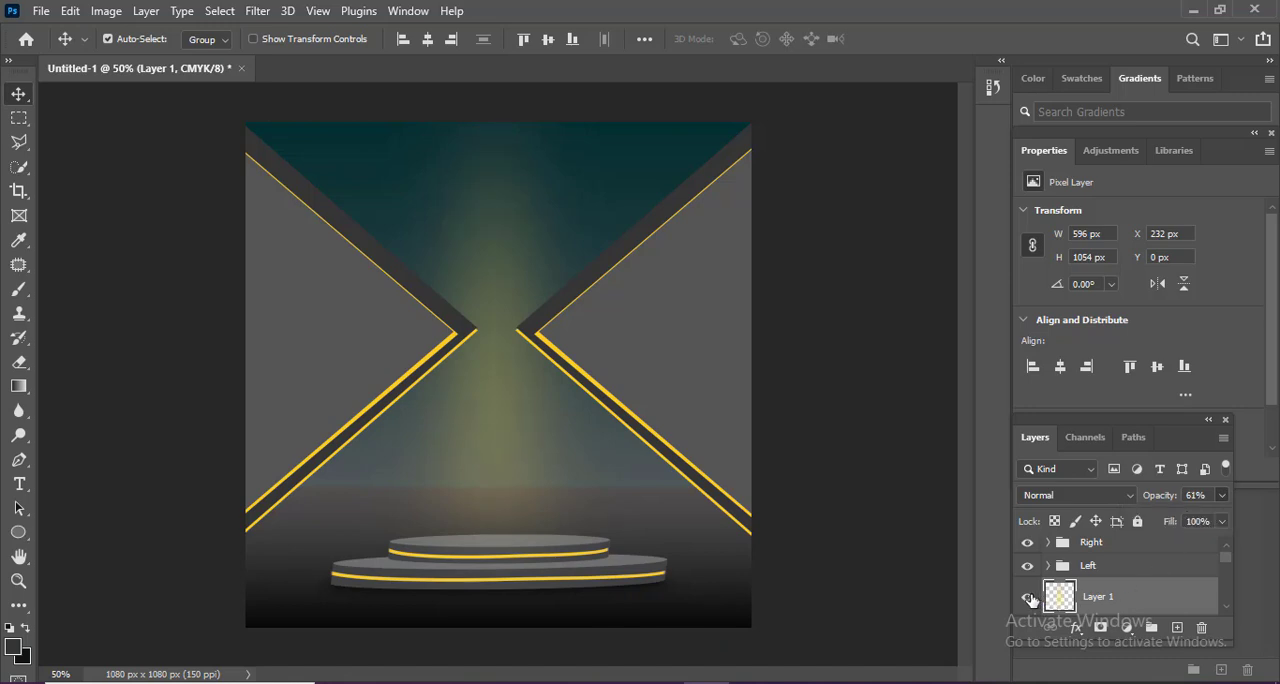